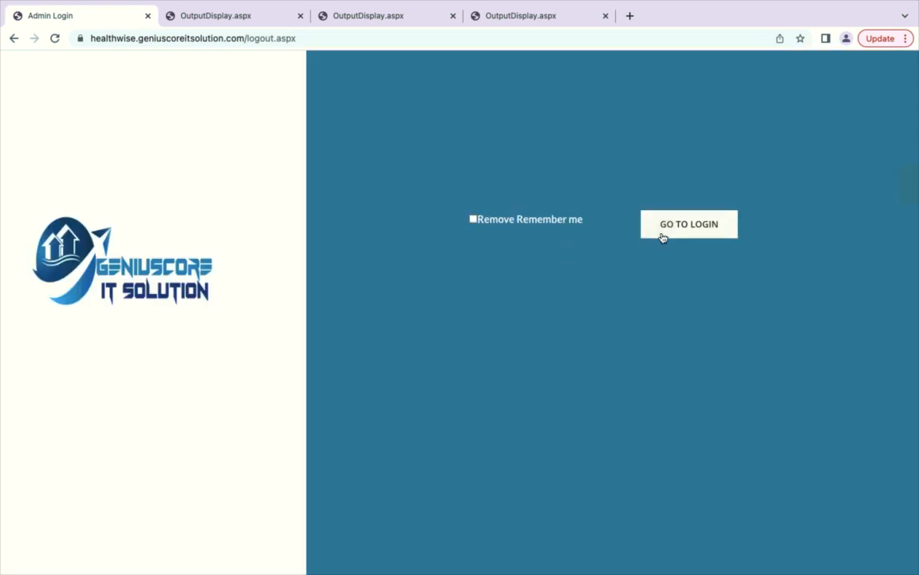
Step: Return to the login form and sign in with the admin user name and password
{"action": "left_click", "coordinate": [661, 236]}
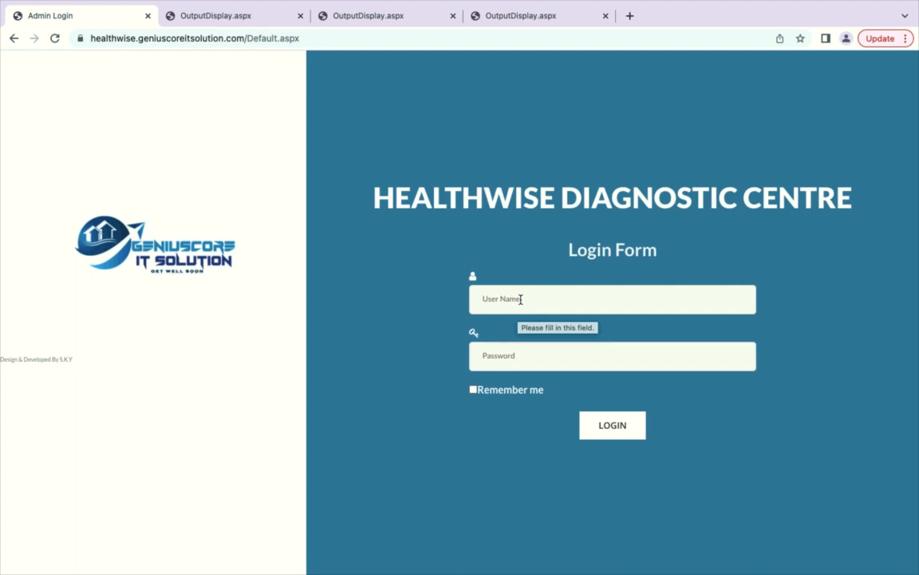
{"action": "left_click", "coordinate": [520, 298]}
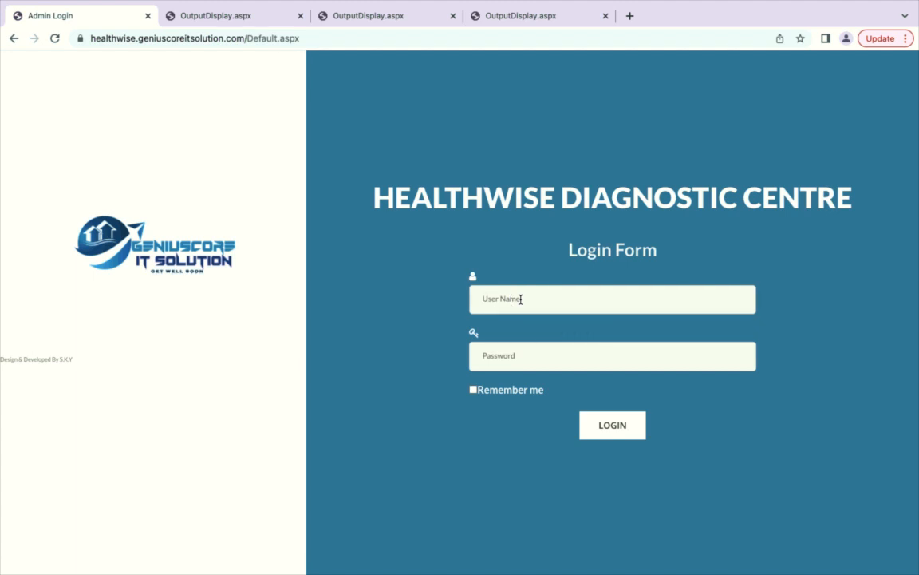
{"action": "left_click", "coordinate": [508, 366]}
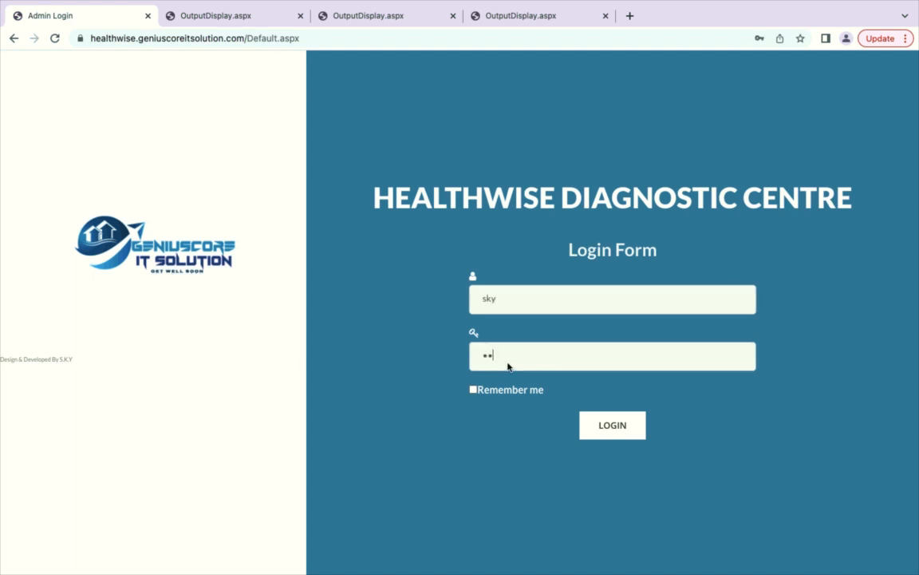
{"action": "key", "text": "Return"}
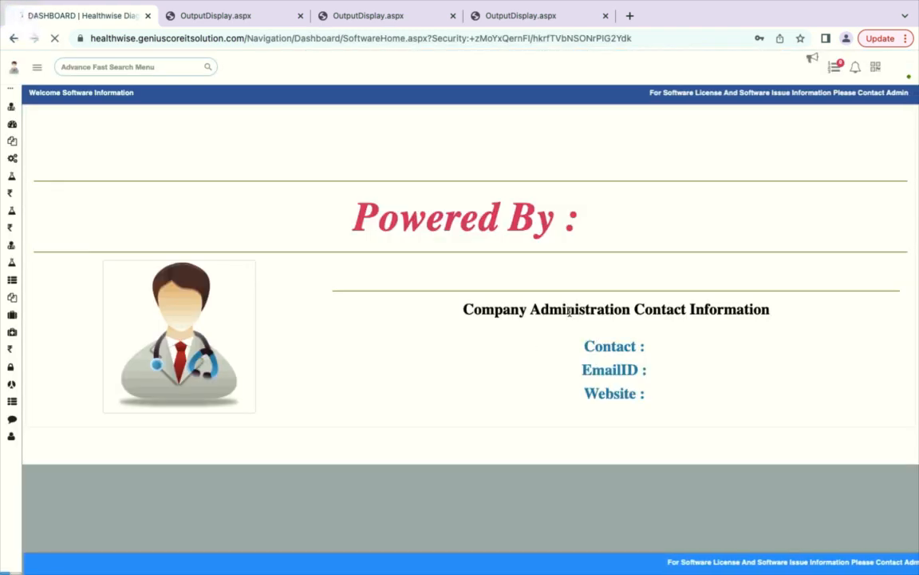
{"action": "left_click", "coordinate": [109, 67]}
Step: Open CENTRE DETAIL from the menu search and review the IsMain (left at No) and Franchise Type options
{"action": "type", "text": "dent"}
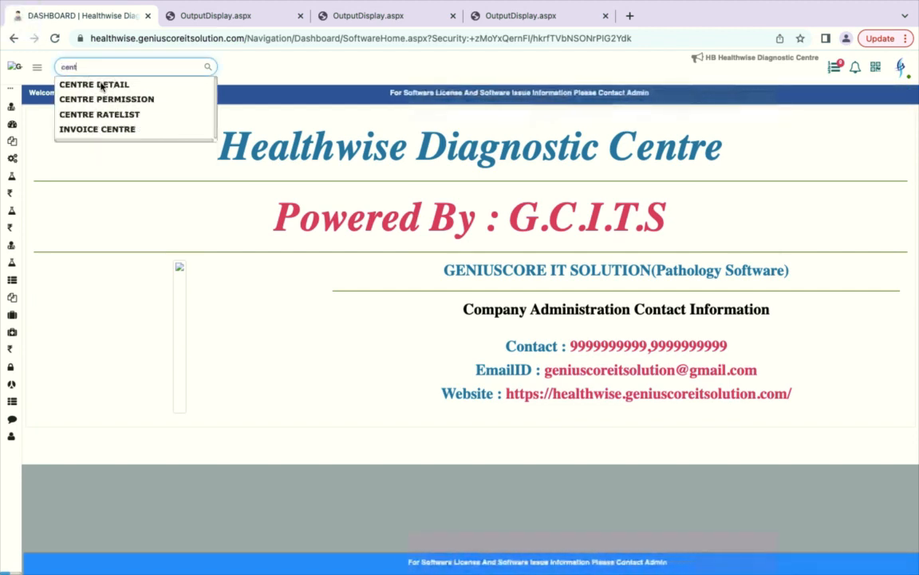
{"action": "left_click", "coordinate": [102, 85]}
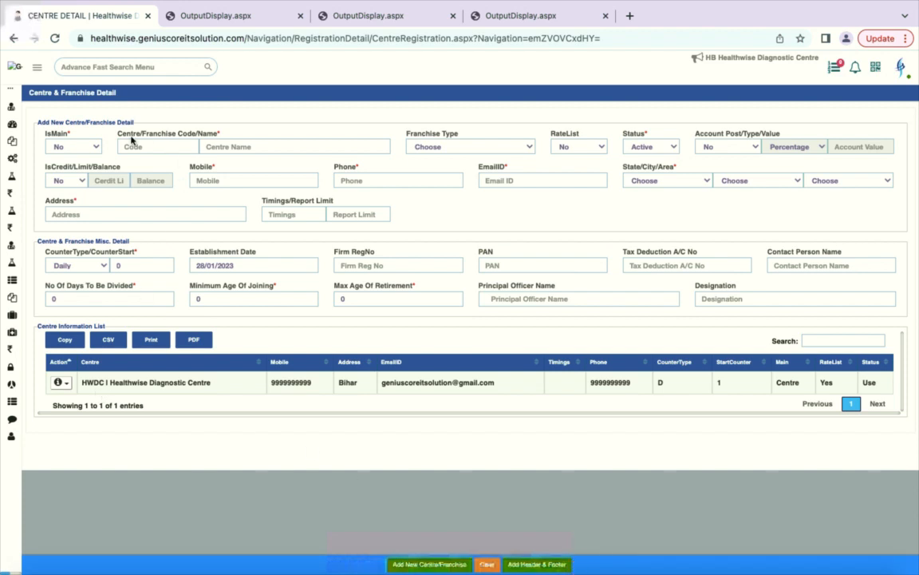
{"action": "left_click", "coordinate": [80, 146]}
{"action": "left_click", "coordinate": [73, 148]}
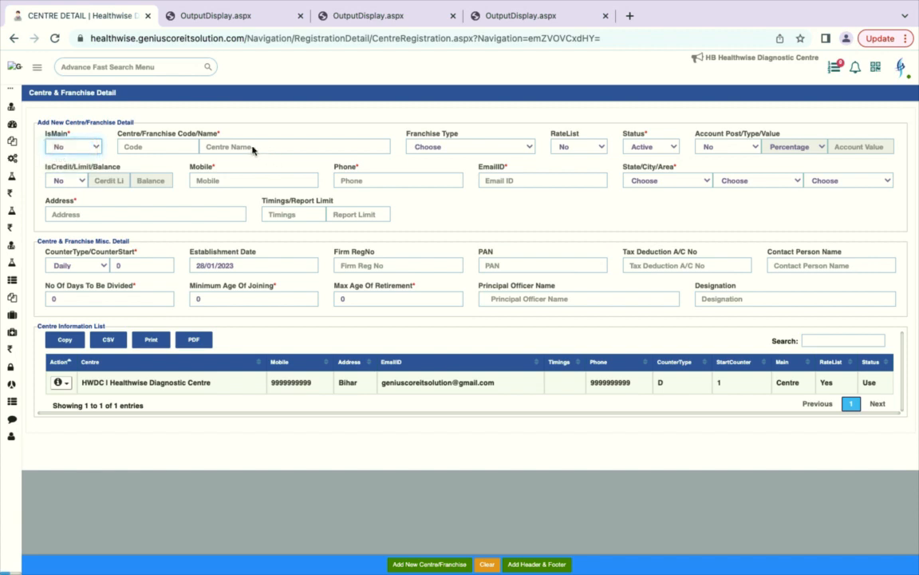
{"action": "left_click", "coordinate": [248, 147]}
{"action": "left_click", "coordinate": [451, 147]}
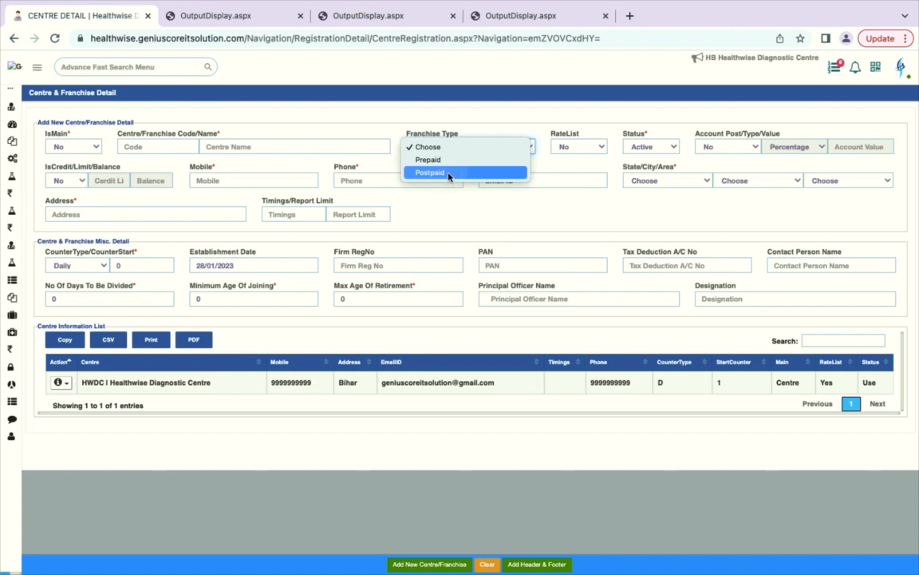
{"action": "left_click", "coordinate": [585, 153]}
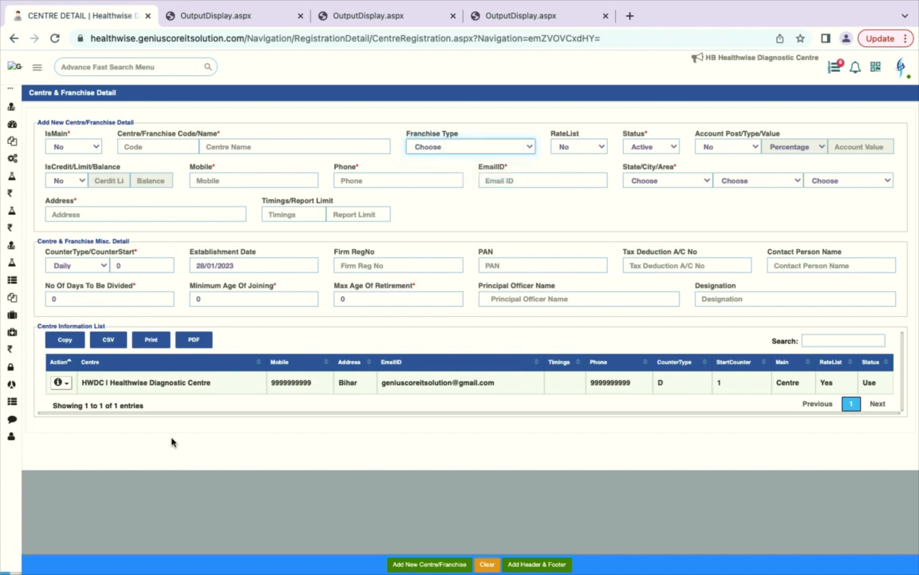
{"action": "left_click", "coordinate": [576, 149]}
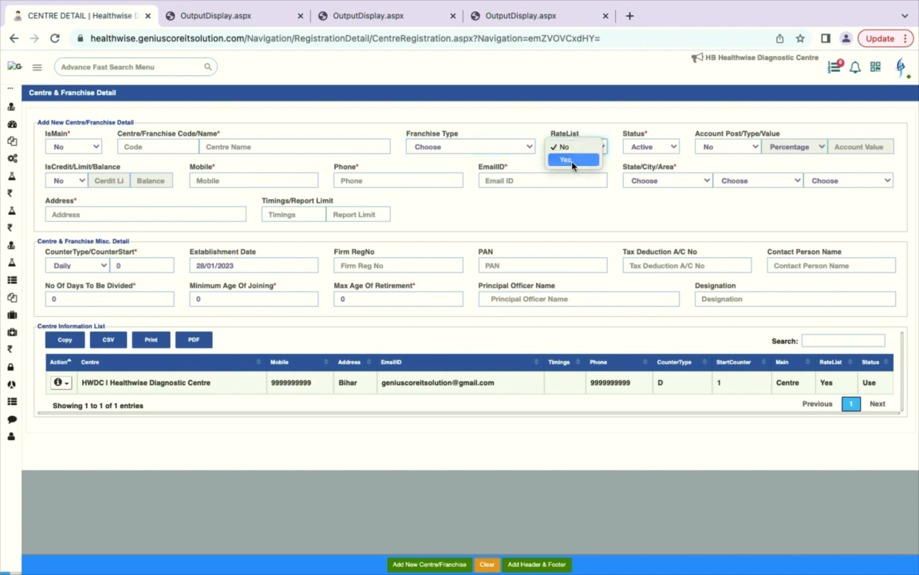
{"action": "left_click", "coordinate": [661, 158]}
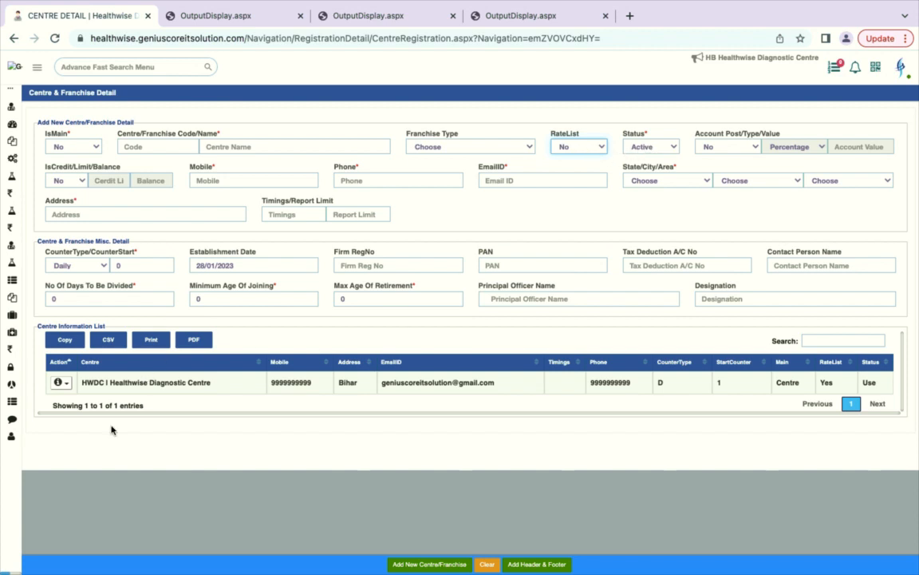
Step: Load the HWDC centre into the form for editing through its row's Action > Edit
{"action": "left_click", "coordinate": [63, 384]}
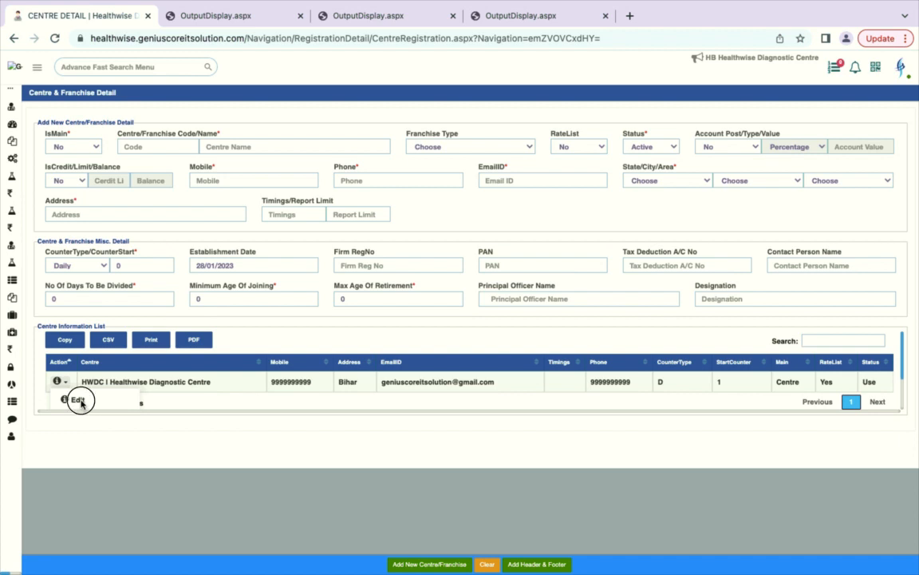
{"action": "left_click", "coordinate": [79, 400]}
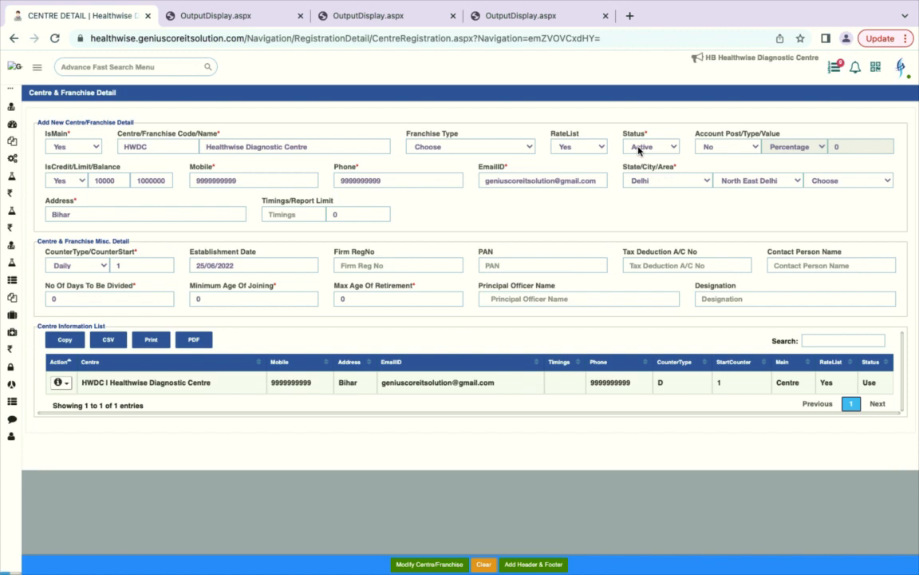
Step: Set Account Post to Yes for HWDC, keeping Percentage type with value 0
{"action": "left_click", "coordinate": [738, 148]}
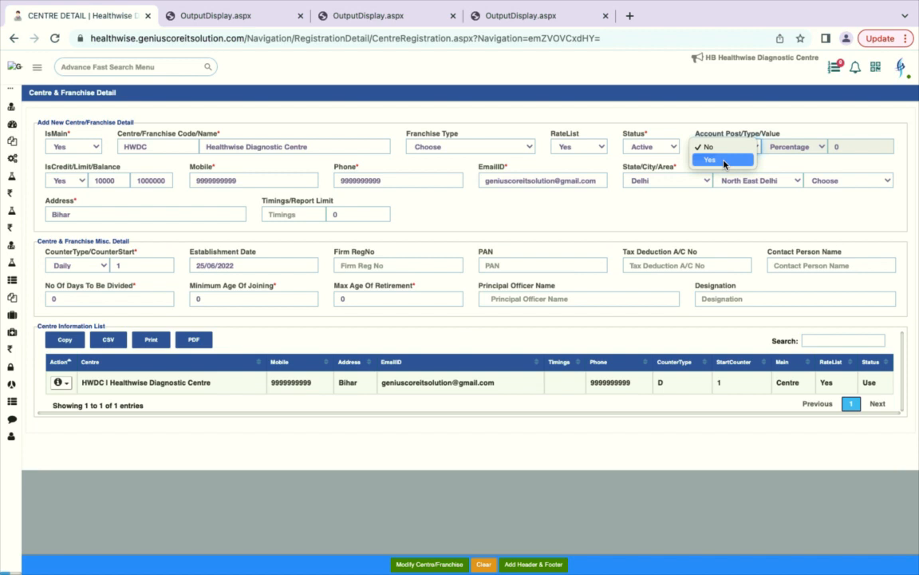
{"action": "left_click", "coordinate": [722, 160]}
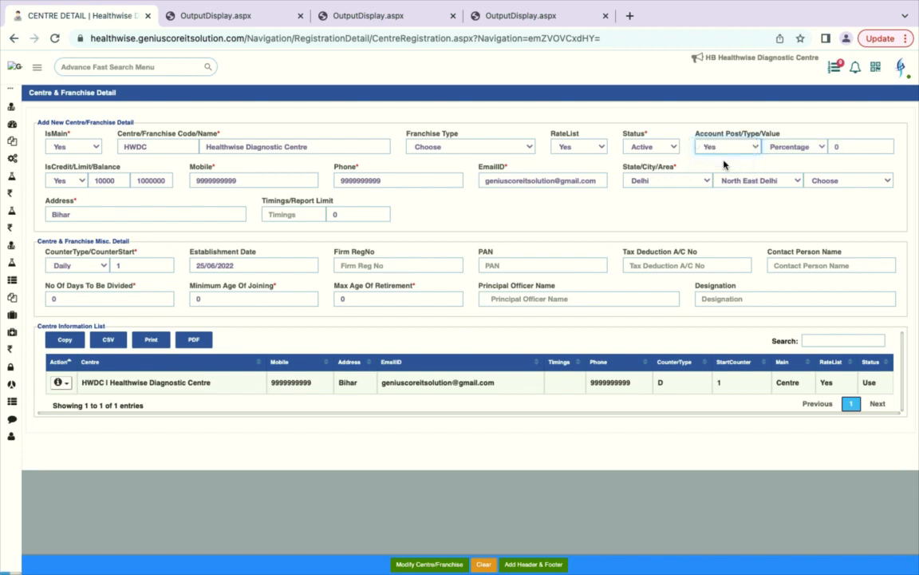
{"action": "left_click", "coordinate": [838, 146]}
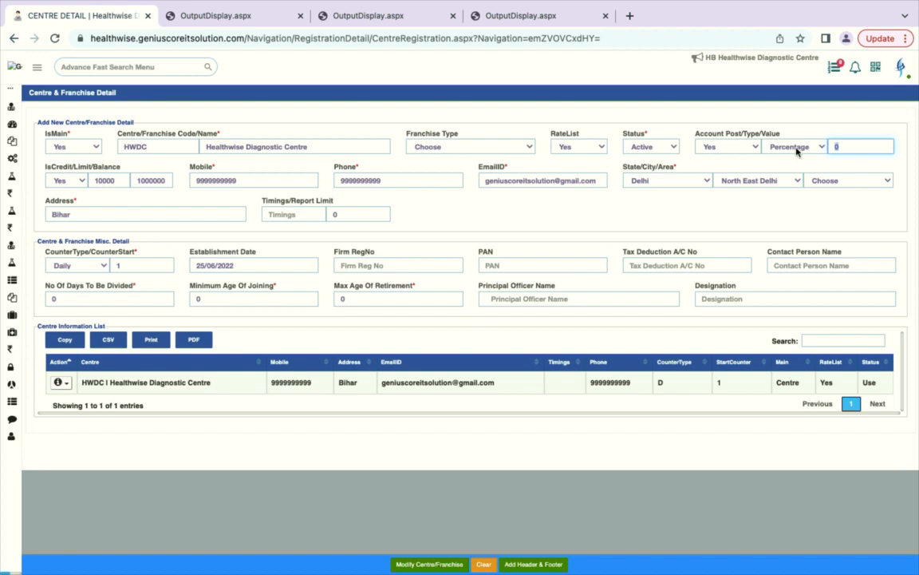
{"action": "left_click", "coordinate": [724, 147]}
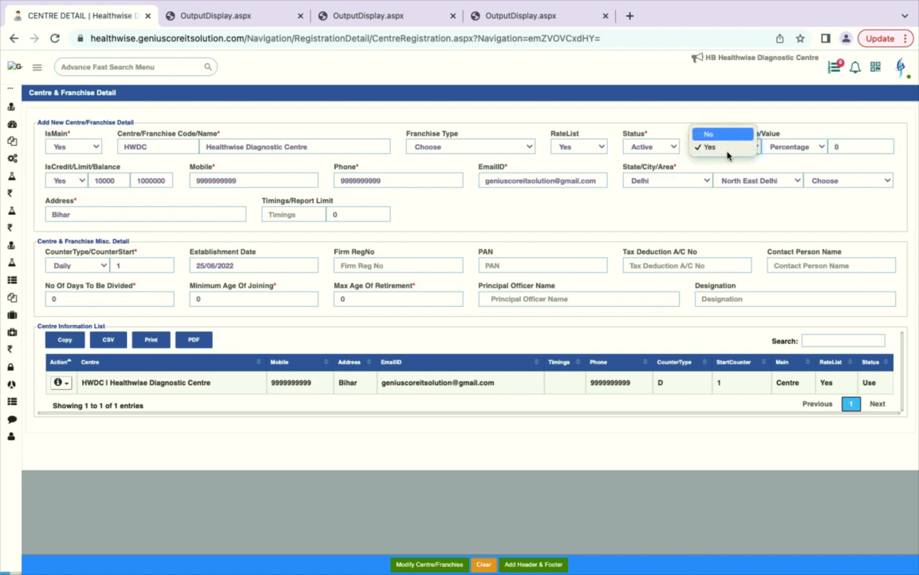
{"action": "left_click", "coordinate": [709, 148]}
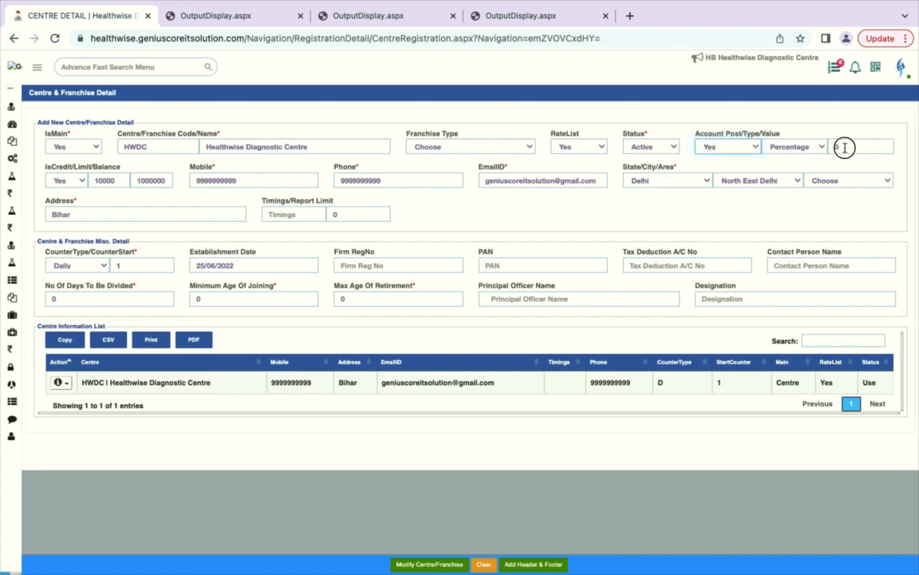
{"action": "left_click", "coordinate": [841, 147]}
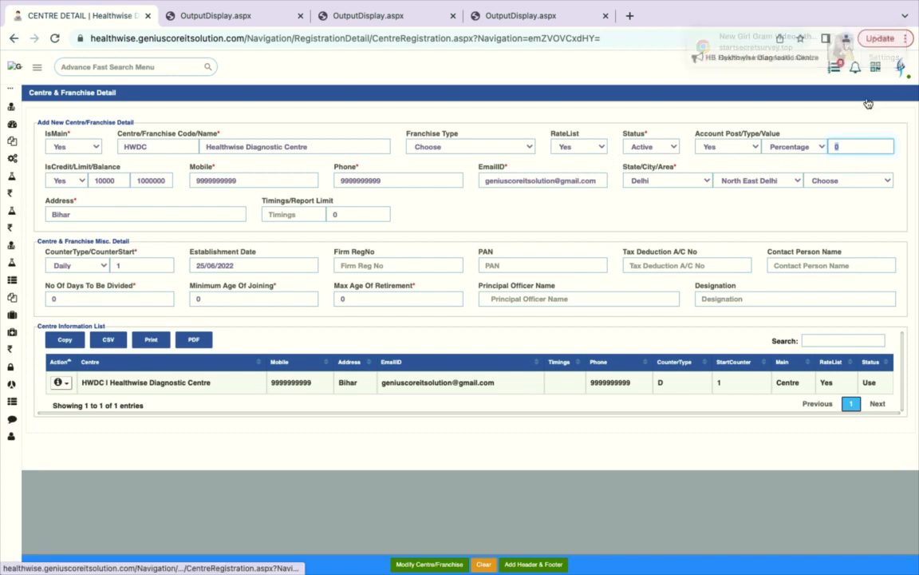
Step: Keep IsCredit at Yes and delete the 1000000 balance, leaving the 10000 credit limit
{"action": "left_click", "coordinate": [77, 187]}
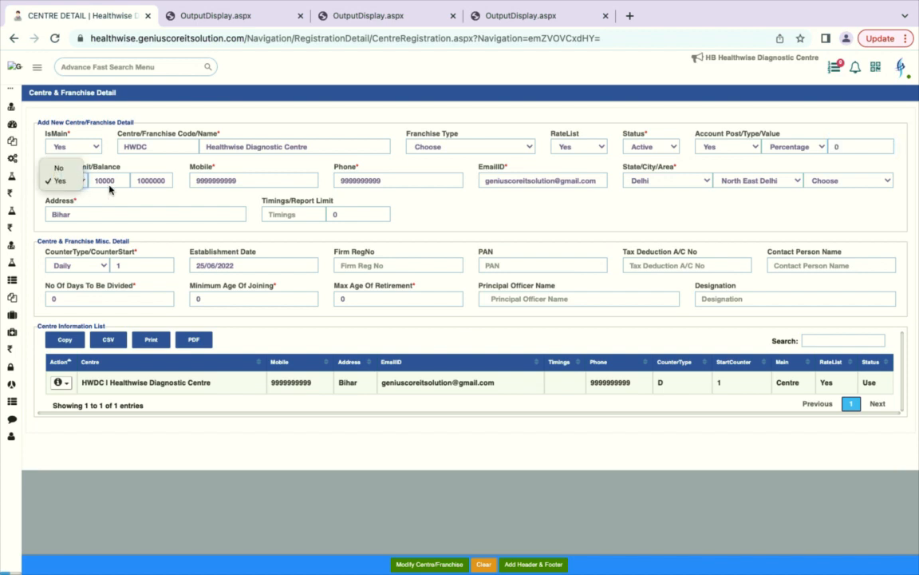
{"action": "left_click", "coordinate": [109, 188]}
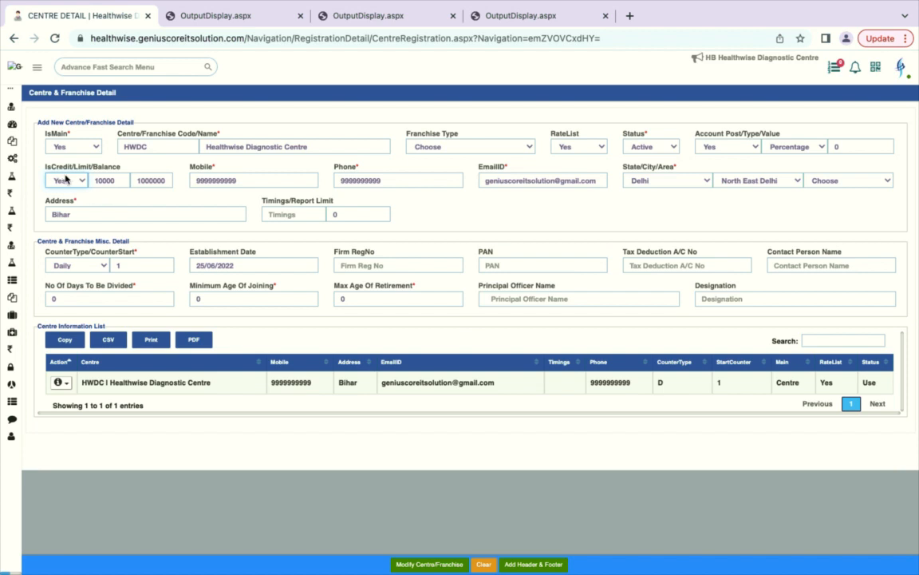
{"action": "left_click", "coordinate": [118, 183]}
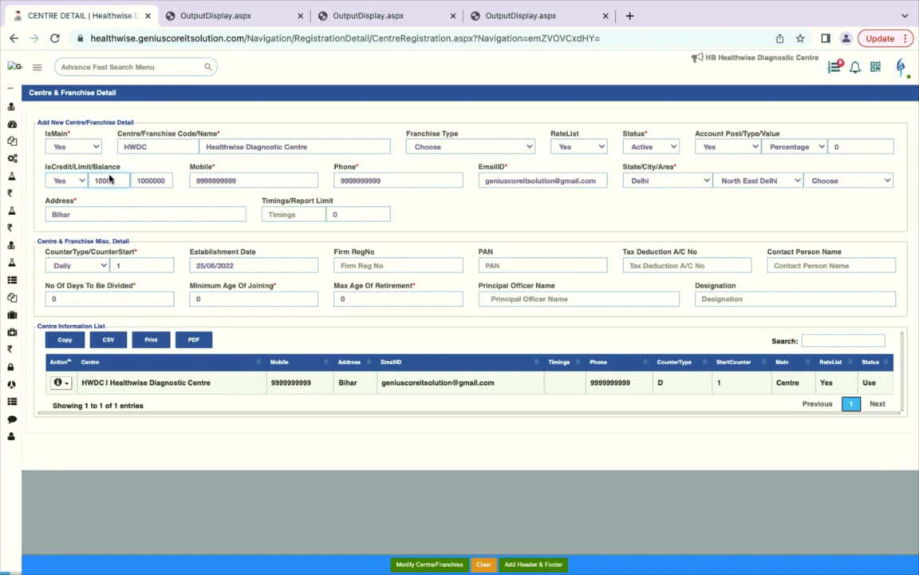
{"action": "left_click", "coordinate": [83, 183]}
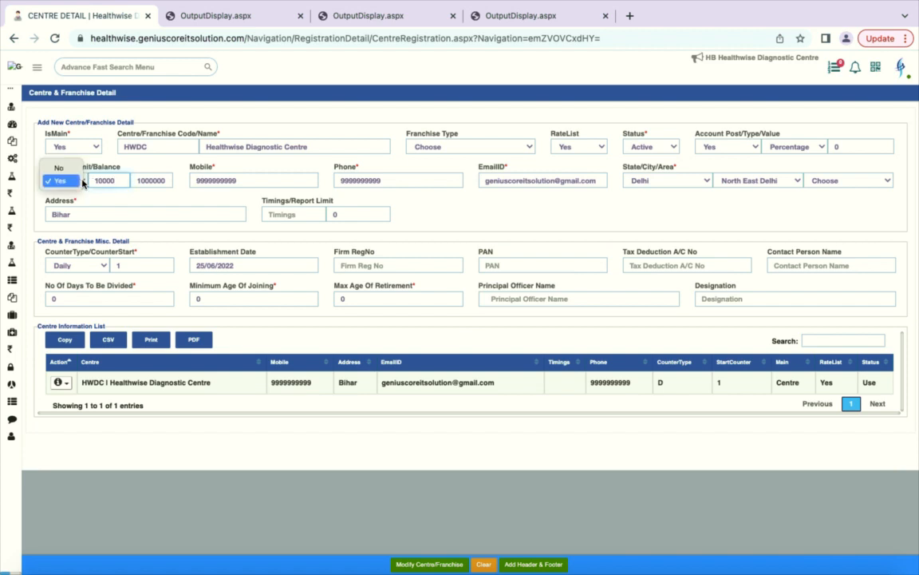
{"action": "left_click", "coordinate": [74, 176]}
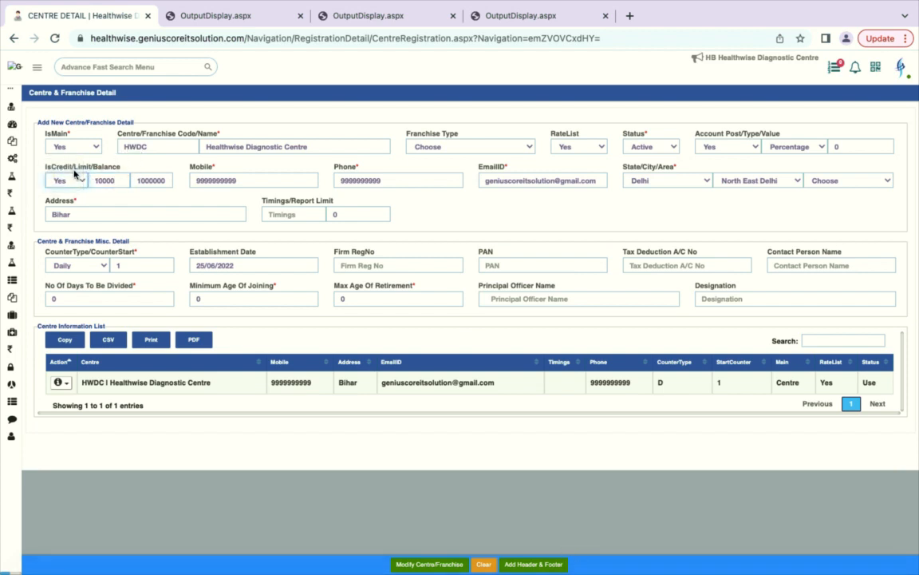
{"action": "left_click", "coordinate": [167, 182]}
{"action": "left_click_drag", "start_coordinate": [167, 182], "coordinate": [113, 177]}
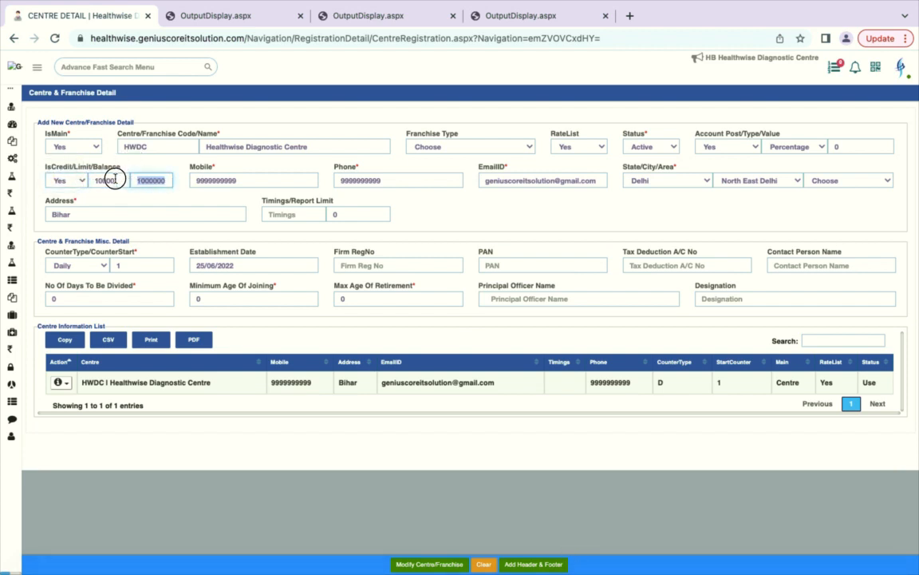
{"action": "key", "text": "BackSpace"}
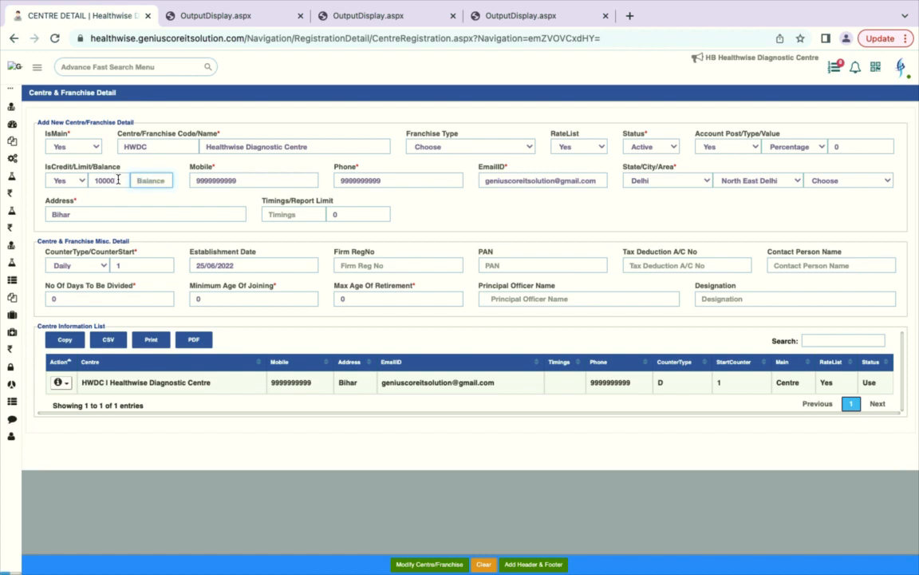
{"action": "left_click", "coordinate": [116, 180]}
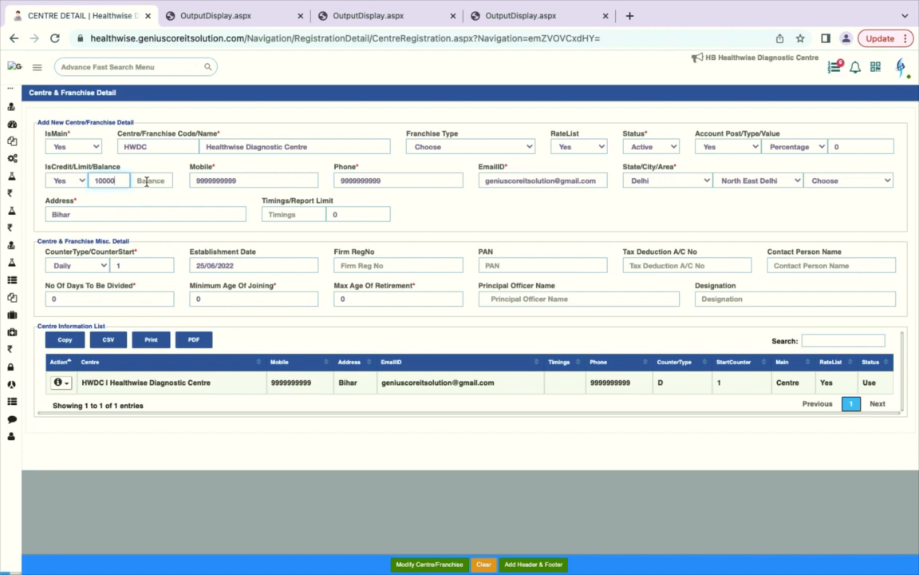
{"action": "left_click", "coordinate": [147, 182]}
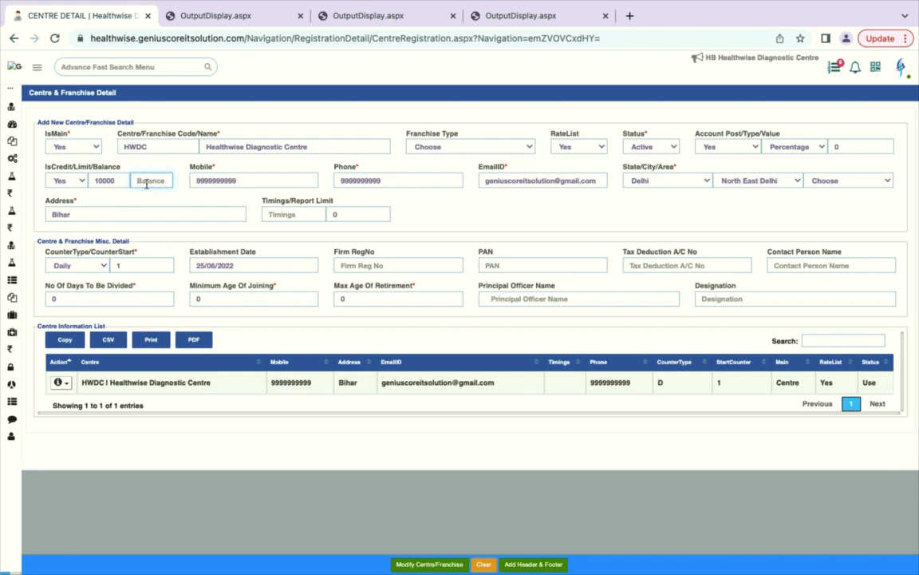
{"action": "left_click", "coordinate": [230, 181]}
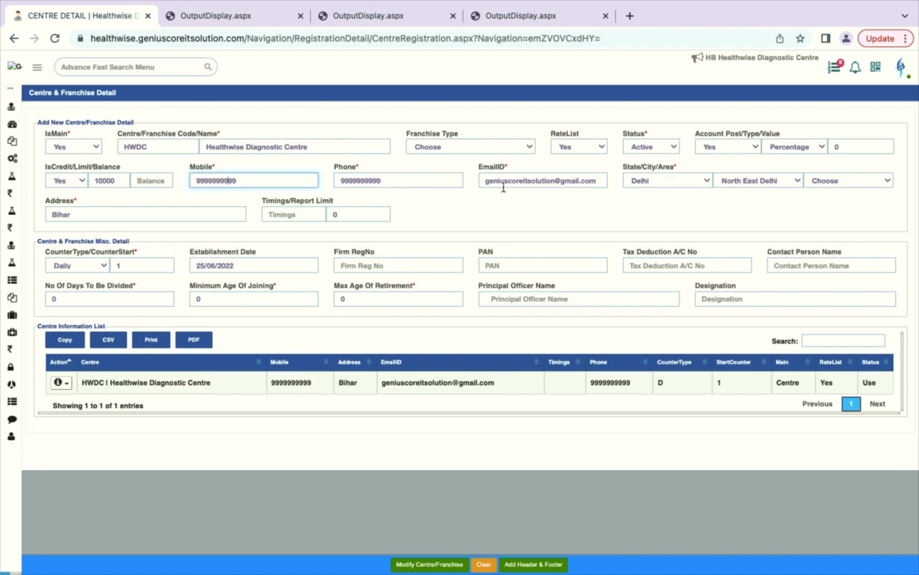
{"action": "key", "text": "Tab"}
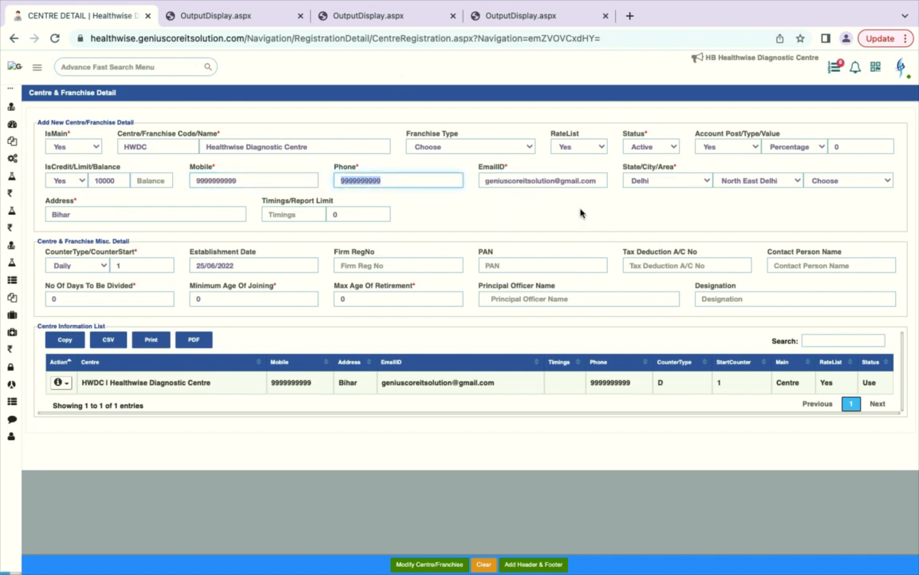
{"action": "left_click", "coordinate": [690, 218]}
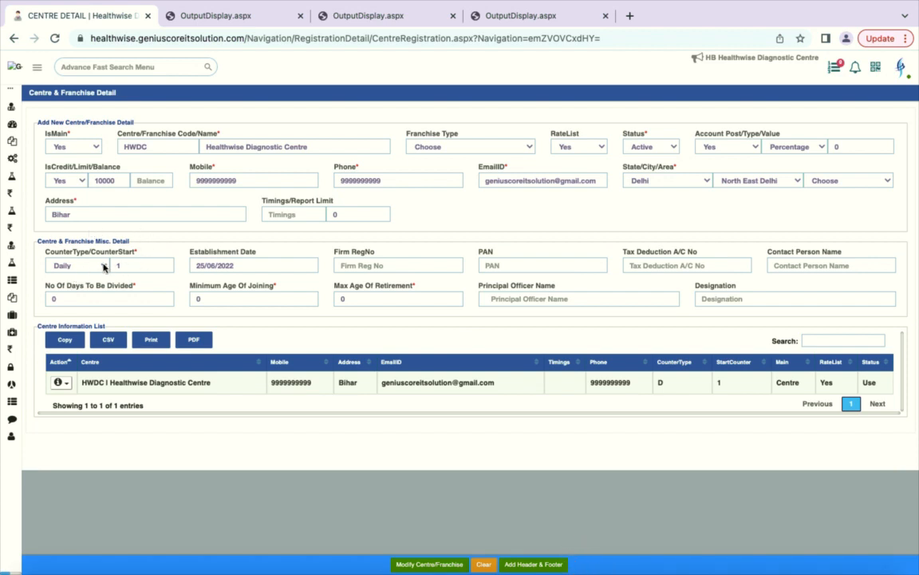
{"action": "left_click", "coordinate": [127, 267]}
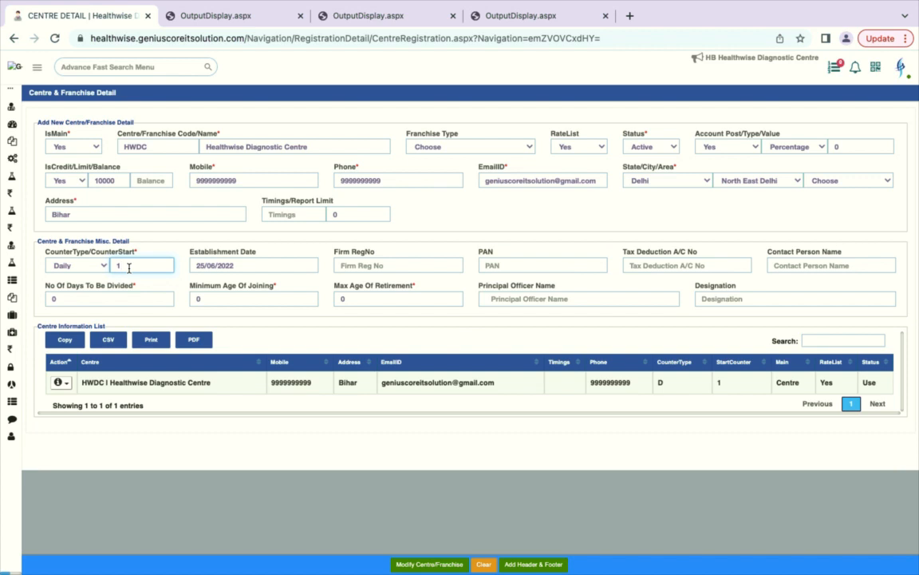
{"action": "left_click", "coordinate": [90, 270]}
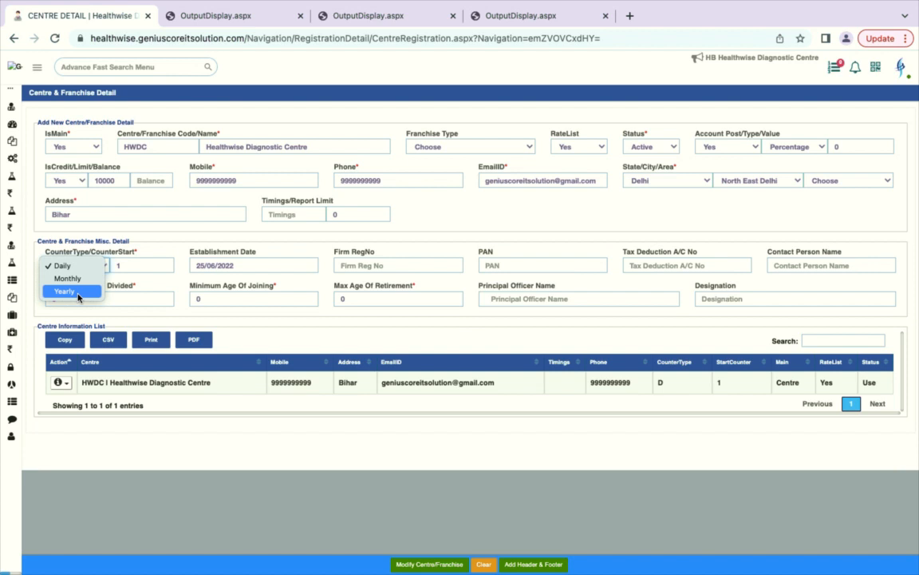
Step: Keep the counter type Daily and change the Establishment Date to 28/01/2023
{"action": "left_click", "coordinate": [130, 269]}
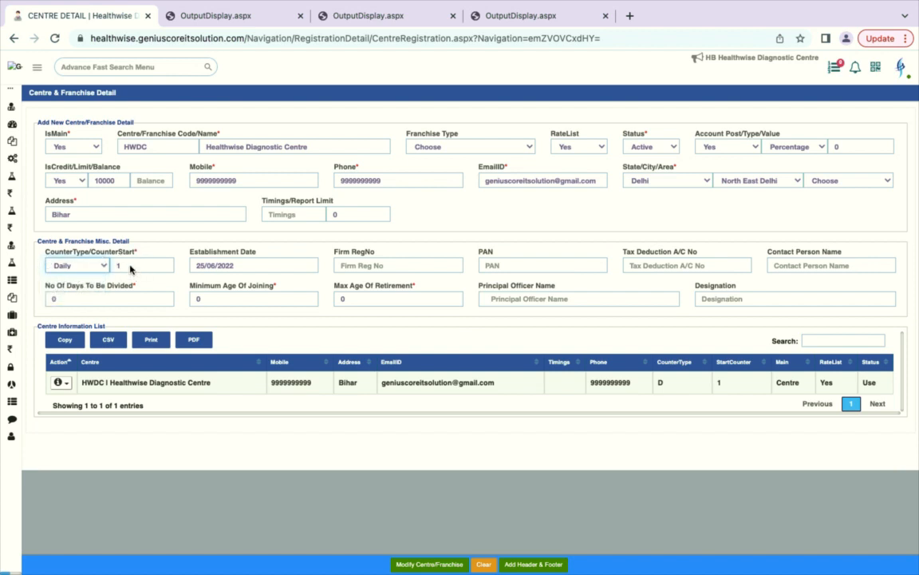
{"action": "left_click", "coordinate": [256, 266]}
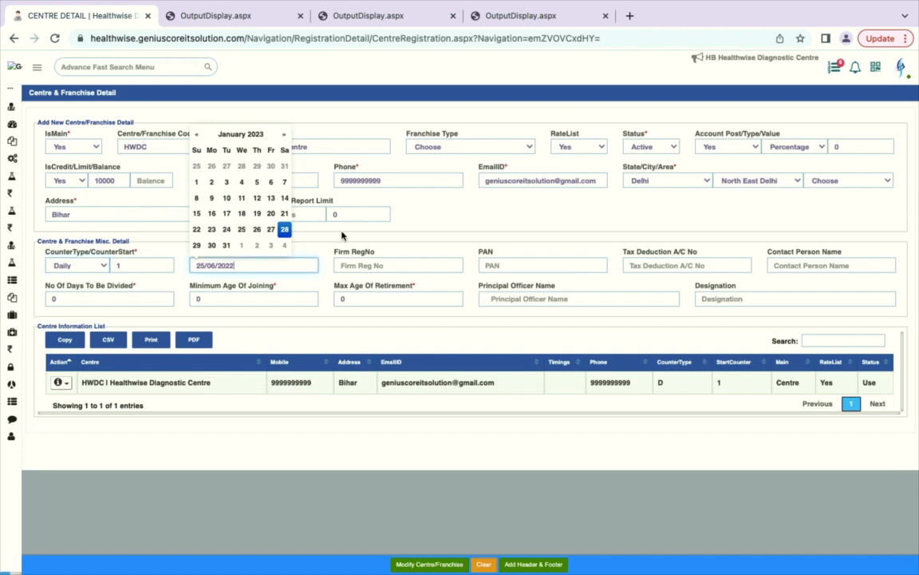
{"action": "left_click", "coordinate": [283, 227]}
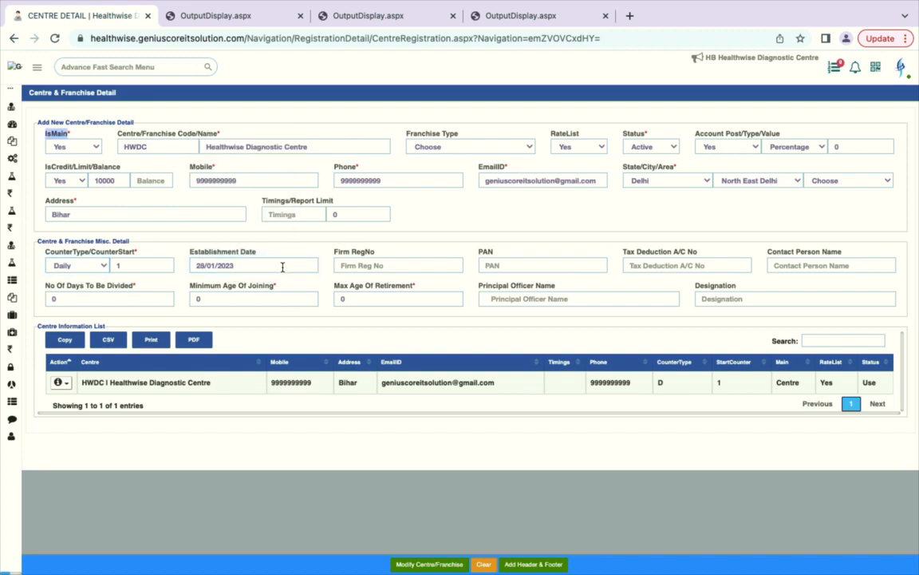
Step: Step through Firm RegNo, PAN, TAN and contact person fields without changing them
{"action": "left_click", "coordinate": [373, 265]}
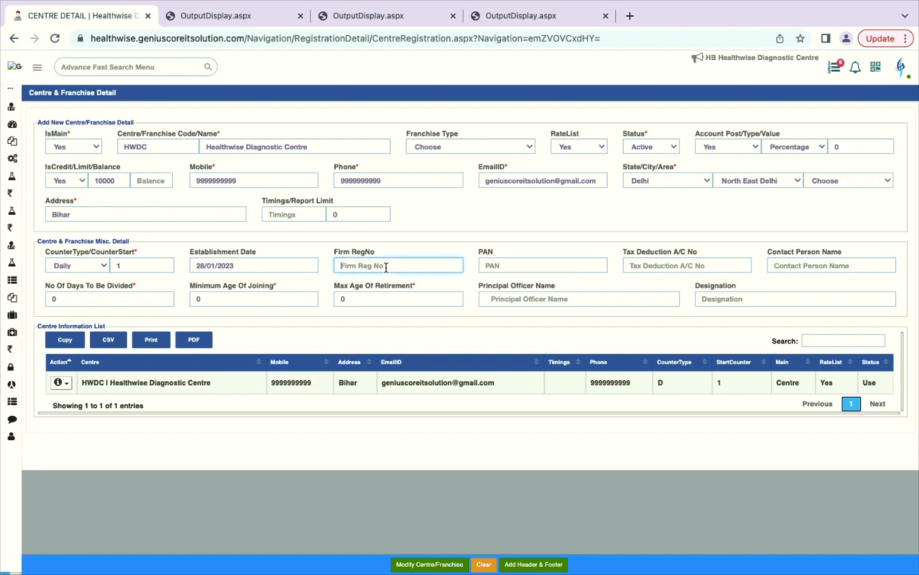
{"action": "left_click", "coordinate": [524, 263]}
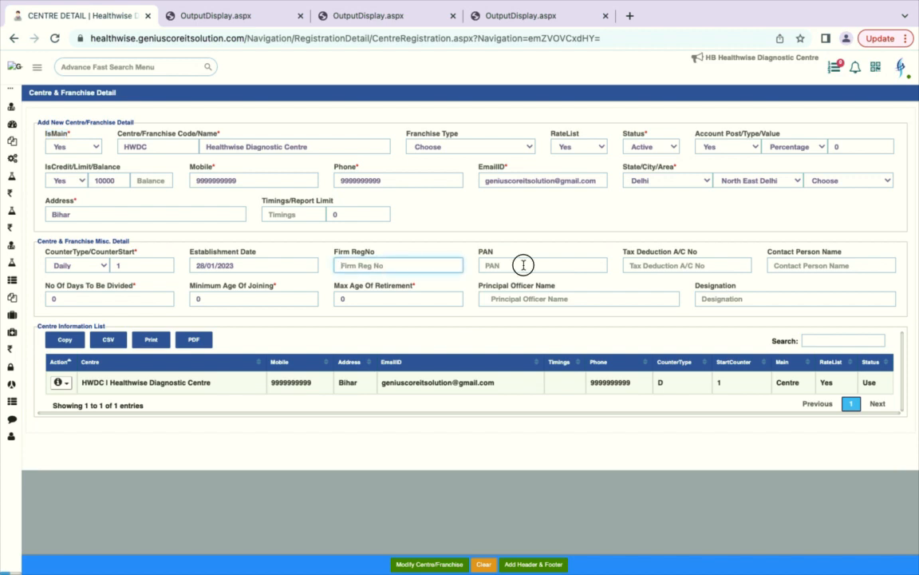
{"action": "left_click", "coordinate": [643, 266]}
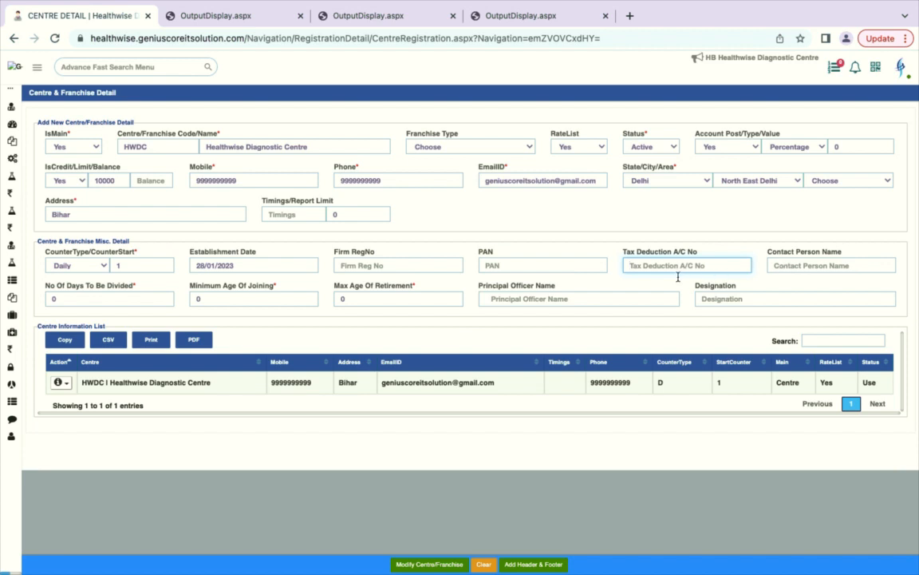
{"action": "left_click", "coordinate": [787, 269]}
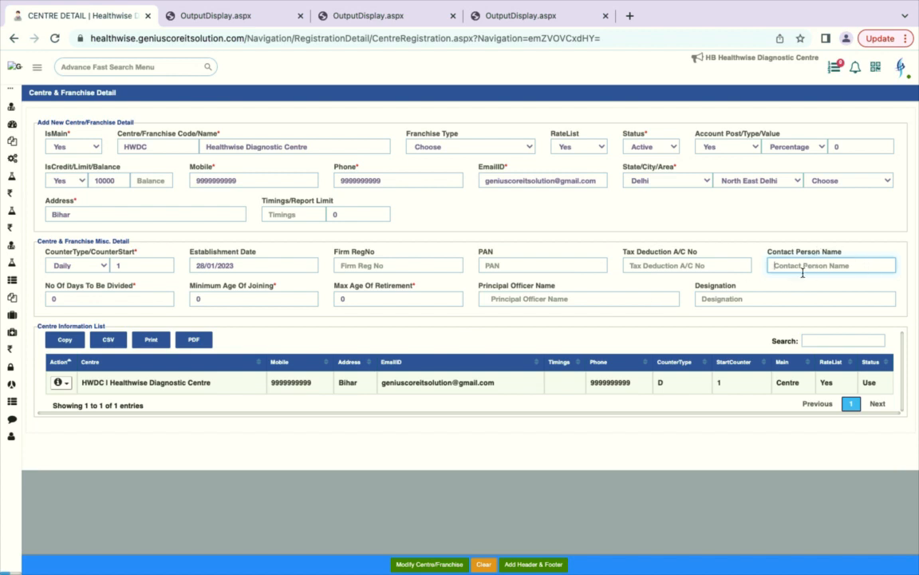
{"action": "left_click", "coordinate": [803, 271]}
{"action": "left_click", "coordinate": [110, 303]}
Step: Set No Of Days To Be Divided and the joining and retirement age limits to 0
{"action": "double_click", "coordinate": [55, 301]}
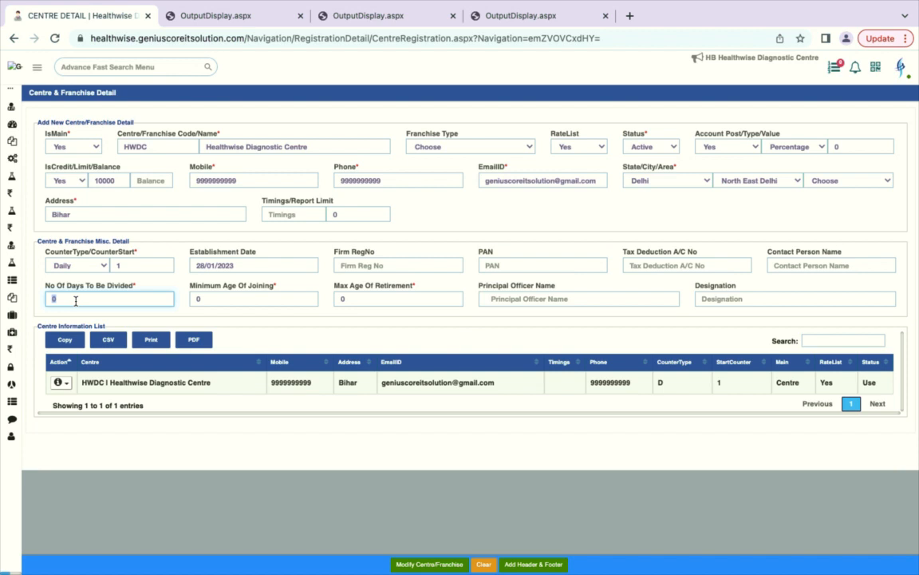
{"action": "left_click", "coordinate": [206, 299]}
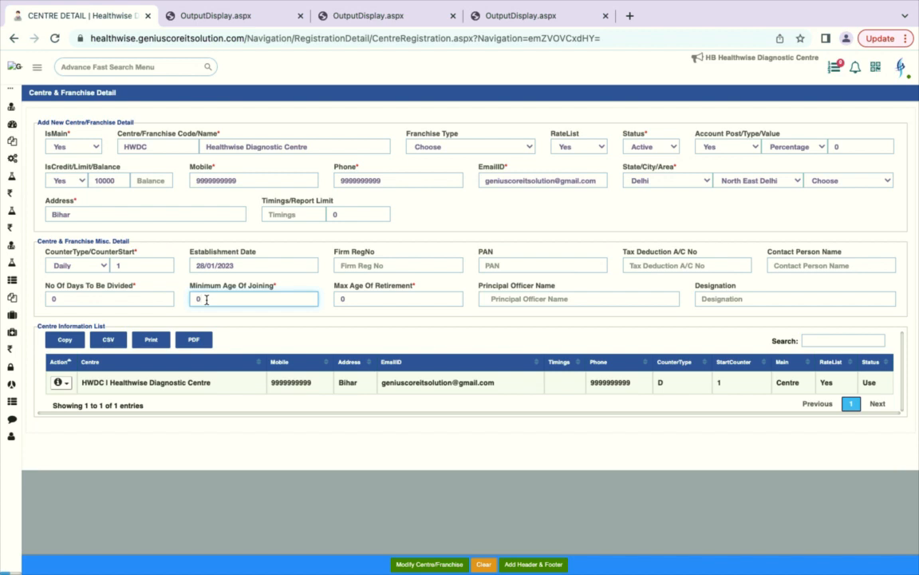
{"action": "left_click", "coordinate": [353, 298]}
{"action": "type", "text": "0"}
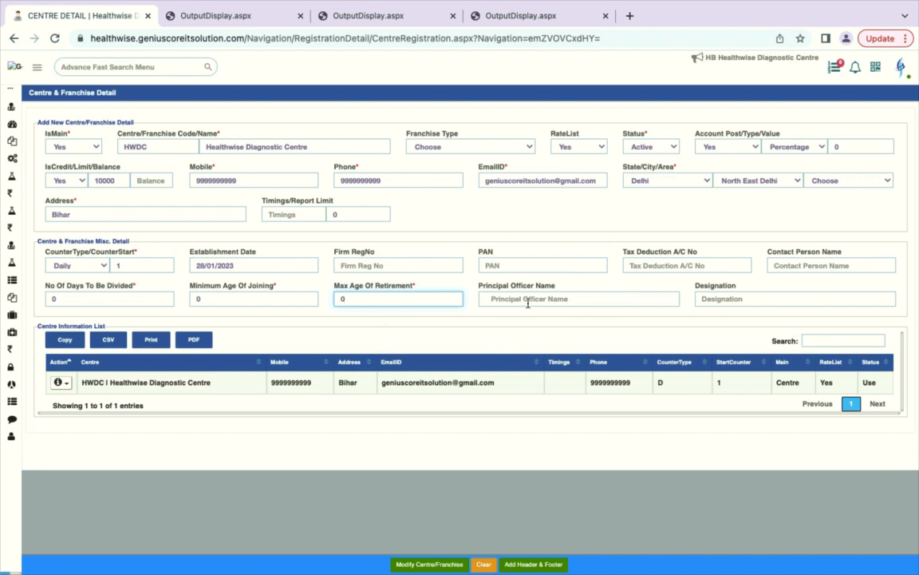
{"action": "left_click", "coordinate": [710, 303]}
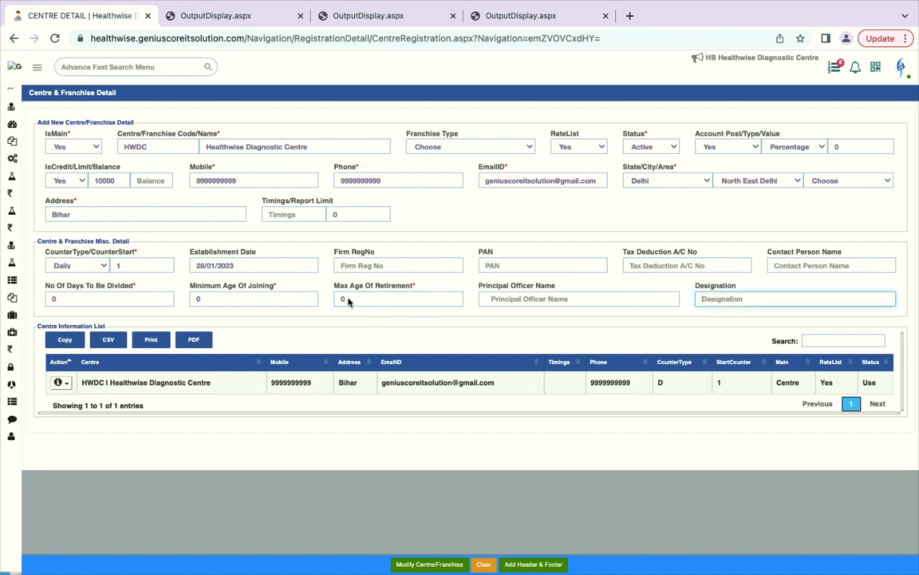
{"action": "left_click", "coordinate": [383, 306]}
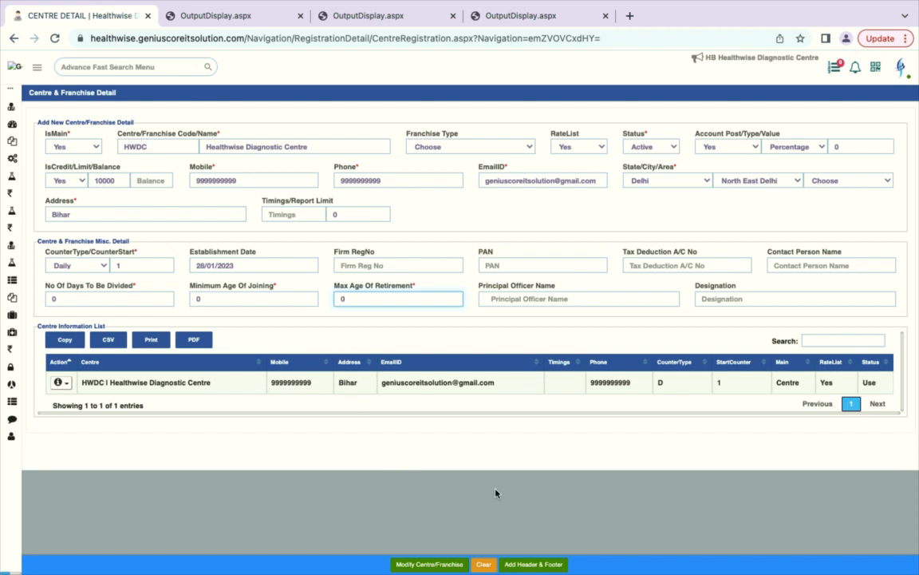
{"action": "left_click", "coordinate": [132, 67]}
Step: Open CENTRE RATELIST and filter by General, Centre, Pathology and Healthwise Diagnostic Centre
{"action": "type", "text": "c"}
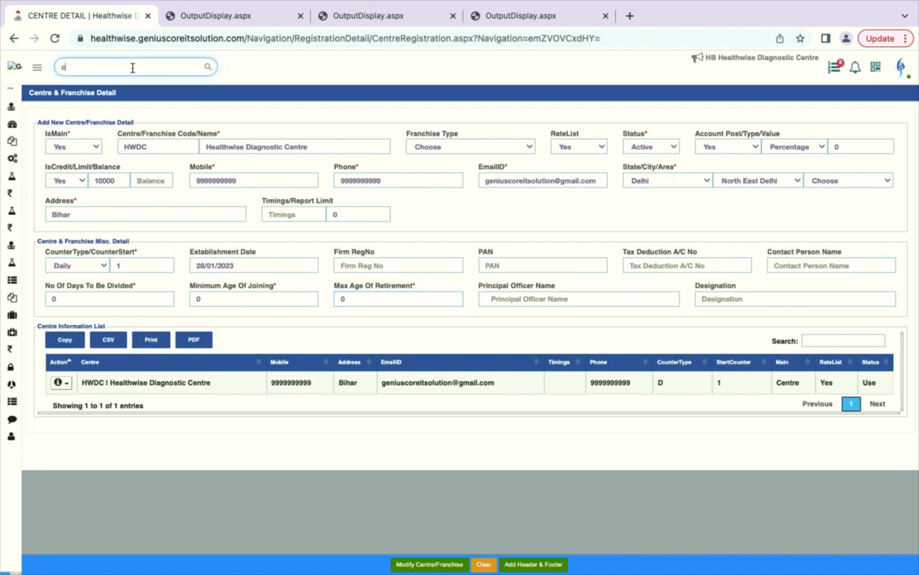
{"action": "type", "text": "entre"}
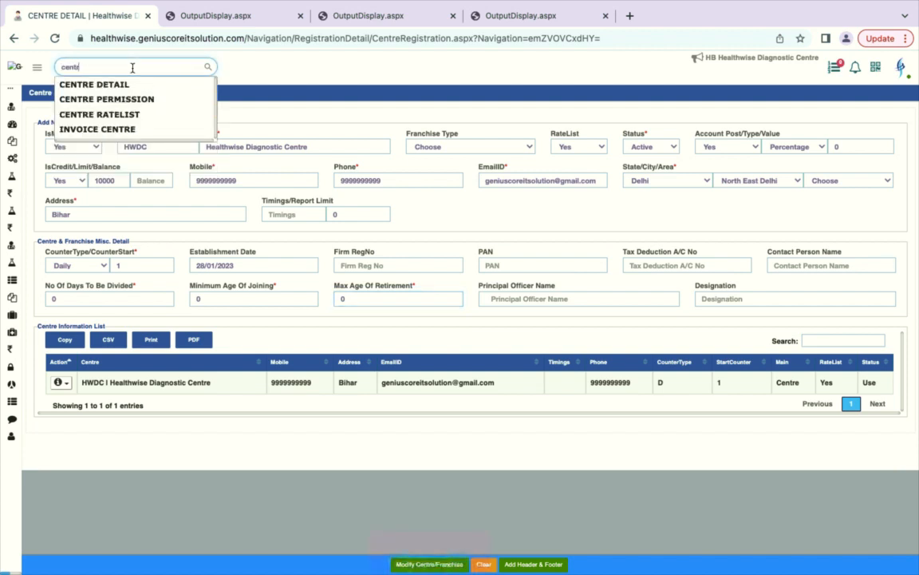
{"action": "left_click", "coordinate": [105, 117]}
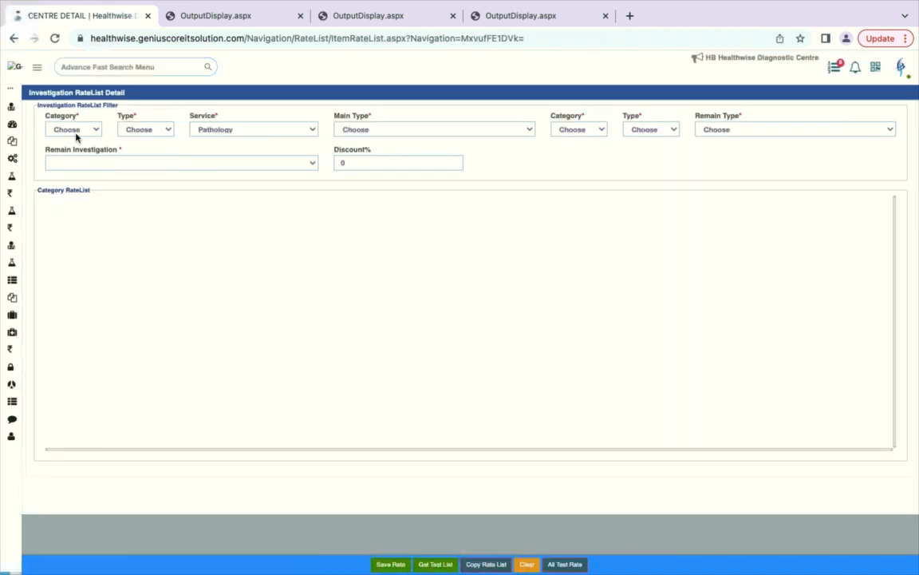
{"action": "left_click", "coordinate": [76, 130]}
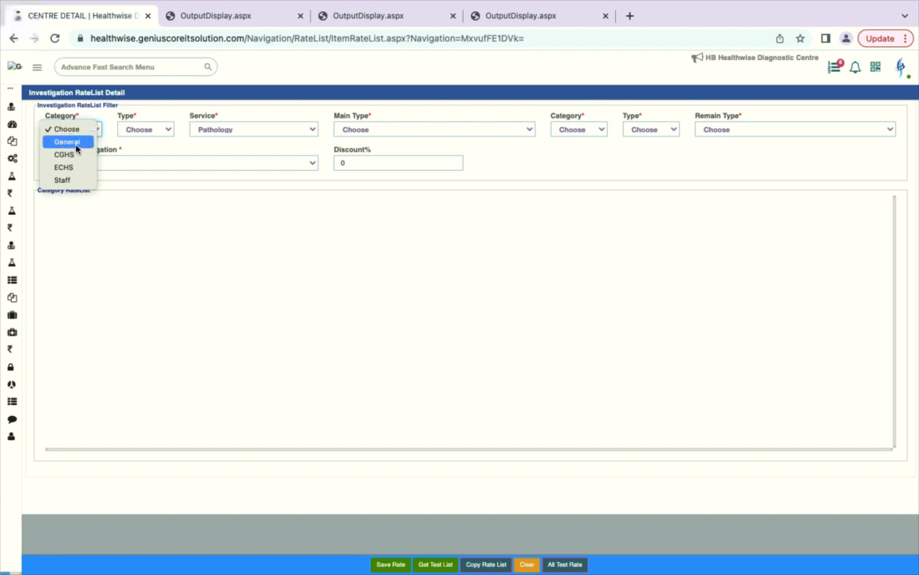
{"action": "left_click", "coordinate": [165, 132]}
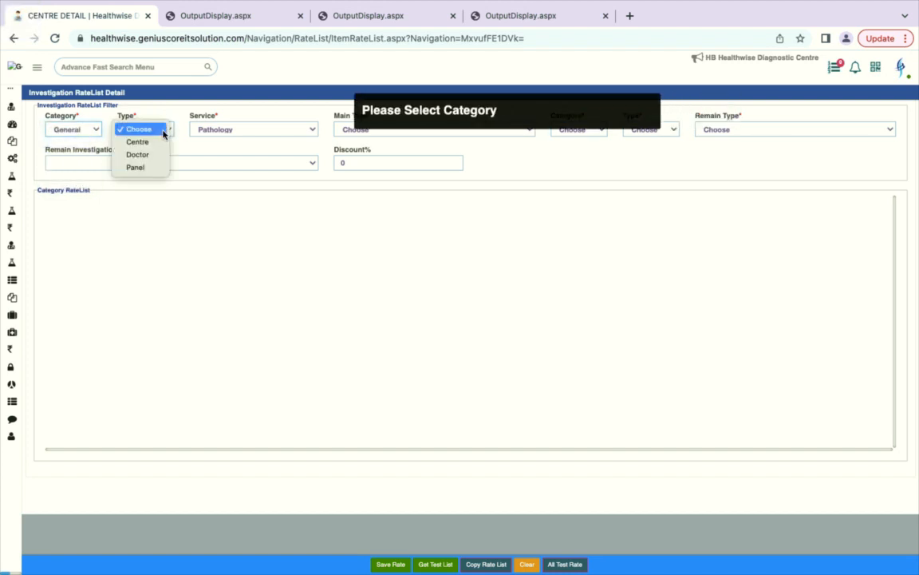
{"action": "left_click", "coordinate": [146, 147]}
{"action": "left_click", "coordinate": [151, 132]}
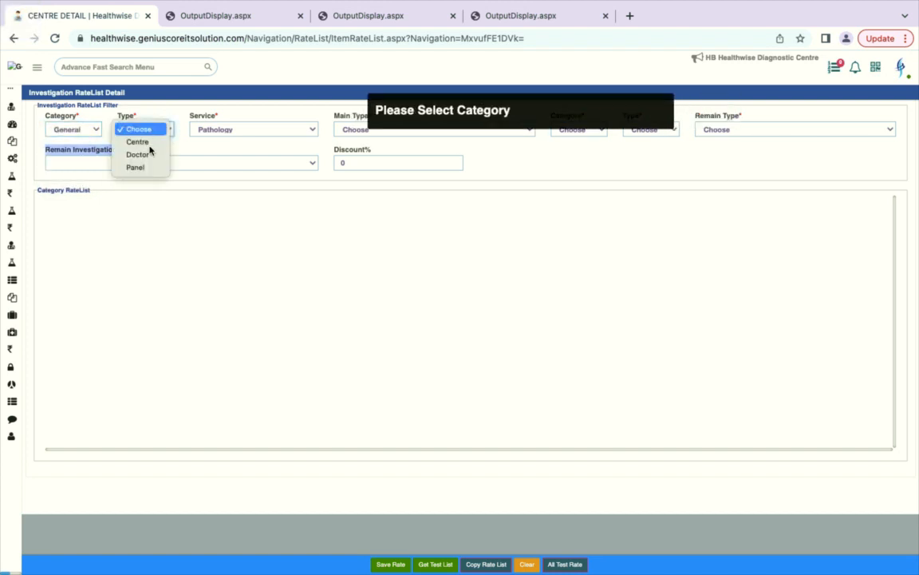
{"action": "left_click", "coordinate": [138, 142]}
{"action": "left_click", "coordinate": [260, 132]}
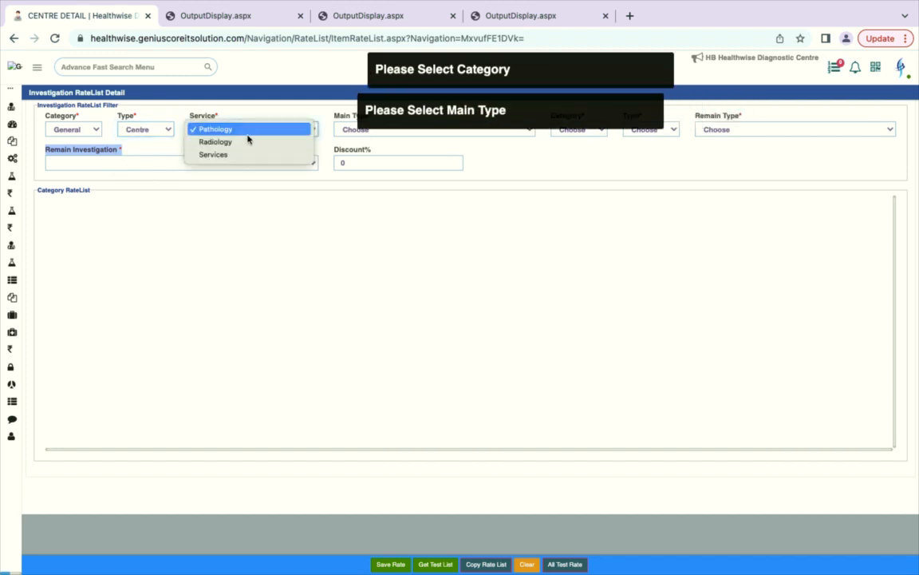
{"action": "left_click", "coordinate": [254, 130]}
{"action": "left_click", "coordinate": [375, 134]}
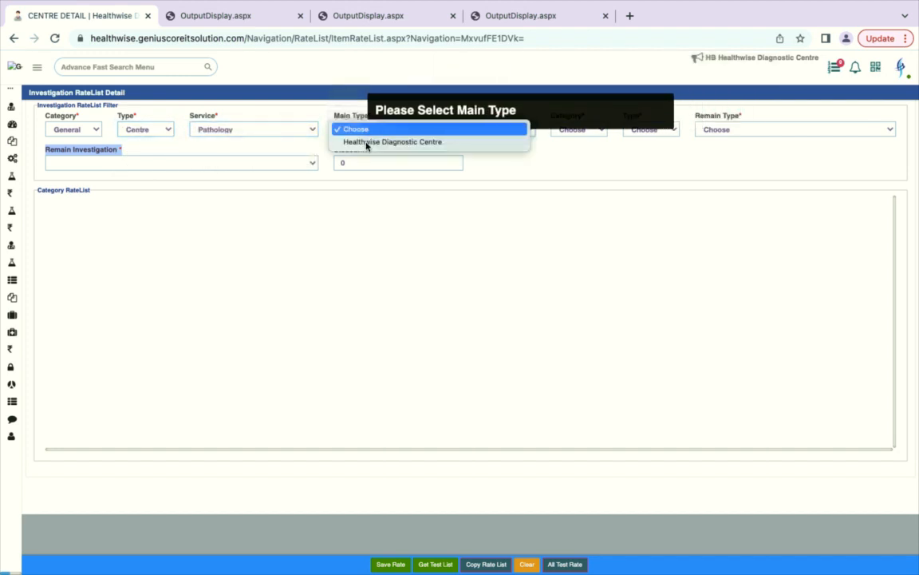
{"action": "left_click", "coordinate": [365, 145]}
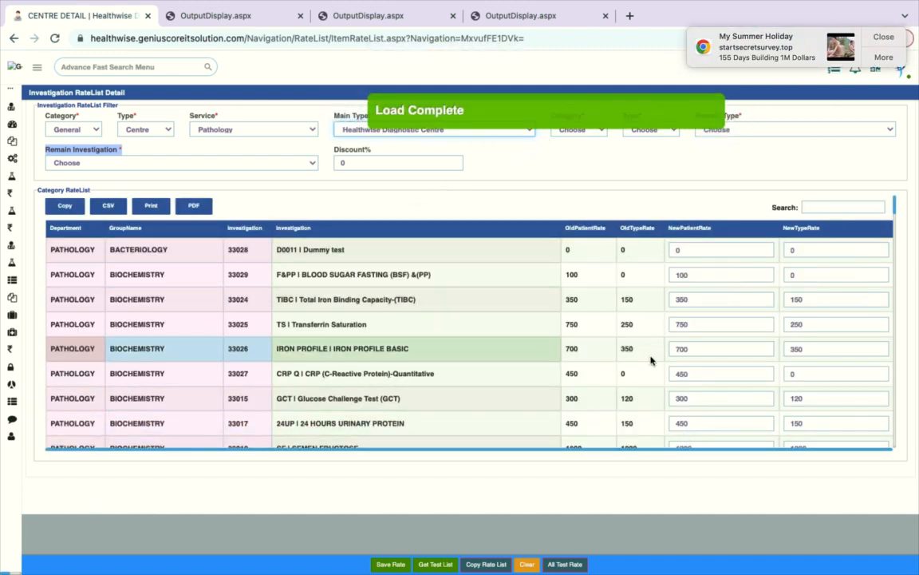
Step: Set the right-hand filters to General, Centre and Remain Type Healthwise Diagnostic Centre
{"action": "scroll", "coordinate": [651, 360], "scroll_direction": "down", "scroll_amount": 2}
{"action": "scroll", "coordinate": [651, 360], "scroll_direction": "down", "scroll_amount": 3}
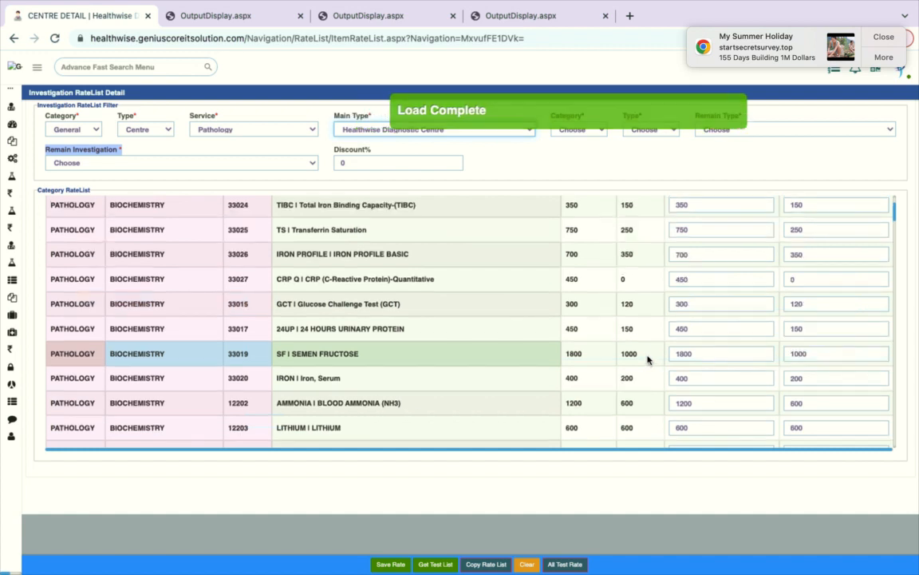
{"action": "scroll", "coordinate": [648, 360], "scroll_direction": "up", "scroll_amount": 5}
{"action": "left_click", "coordinate": [580, 129]}
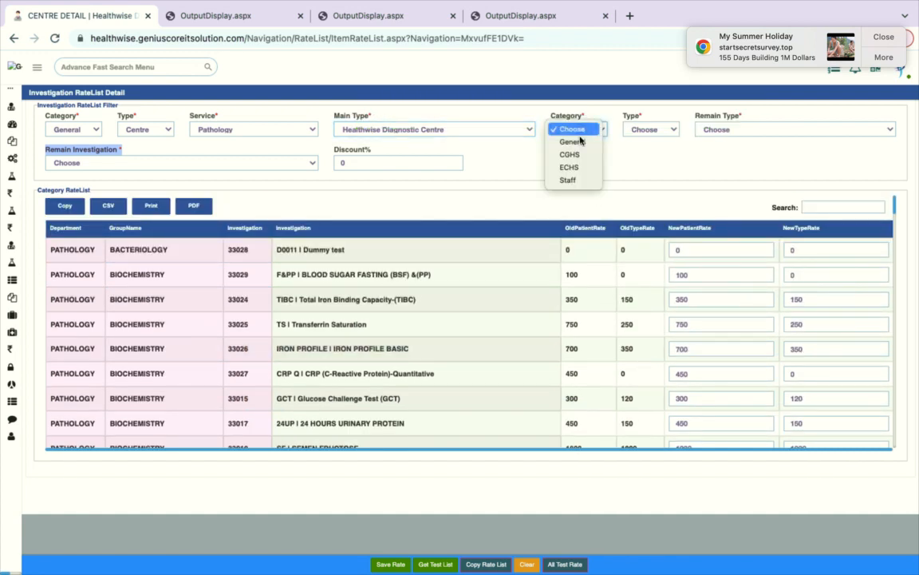
{"action": "left_click", "coordinate": [573, 142]}
{"action": "left_click", "coordinate": [648, 129]}
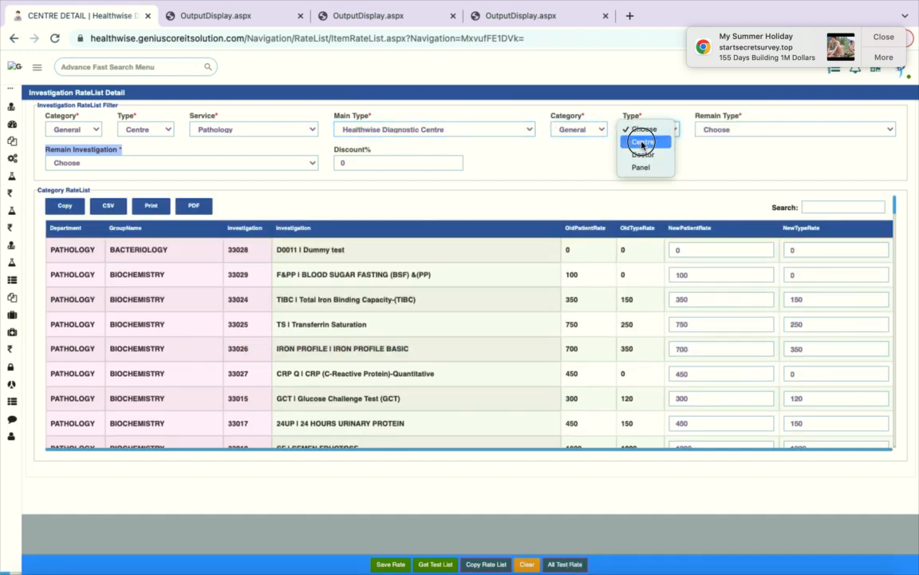
{"action": "left_click", "coordinate": [643, 141]}
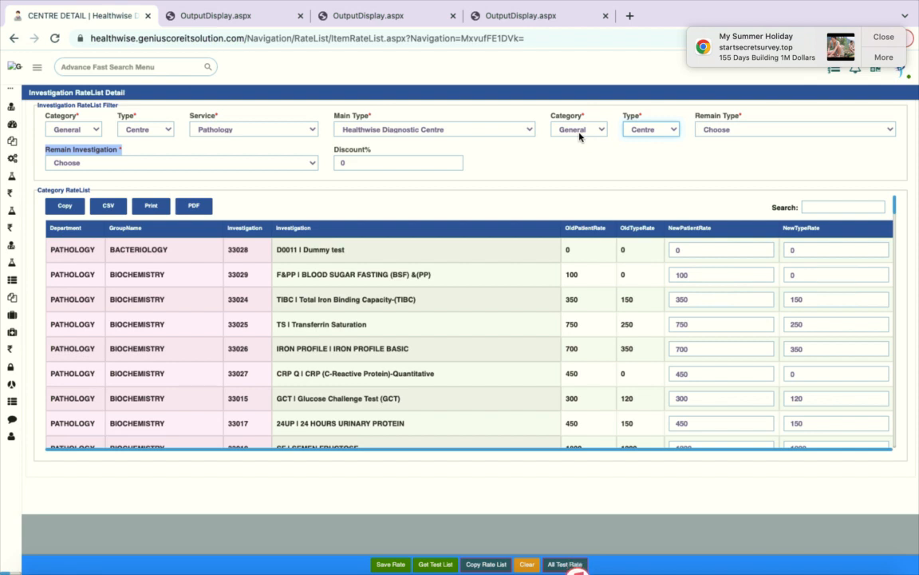
{"action": "left_click", "coordinate": [745, 129]}
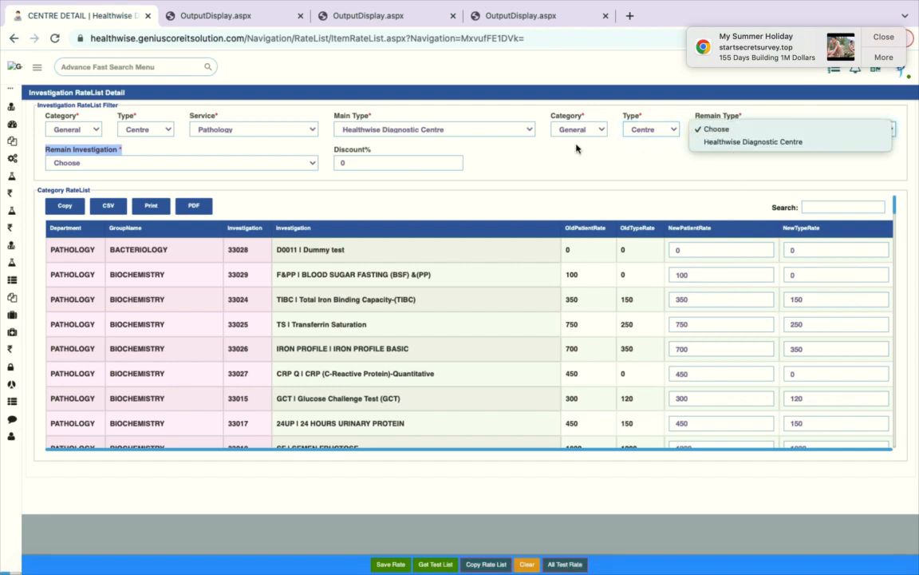
{"action": "left_click", "coordinate": [740, 143]}
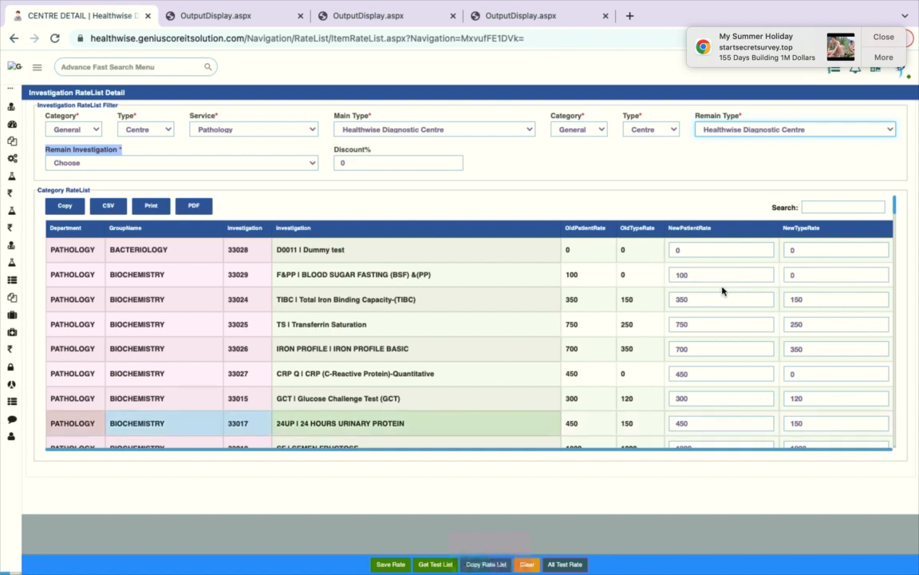
Step: Reload the rate list and reapply General, Centre and Healthwise Diagnostic Centre to show test rates
{"action": "left_click", "coordinate": [54, 38]}
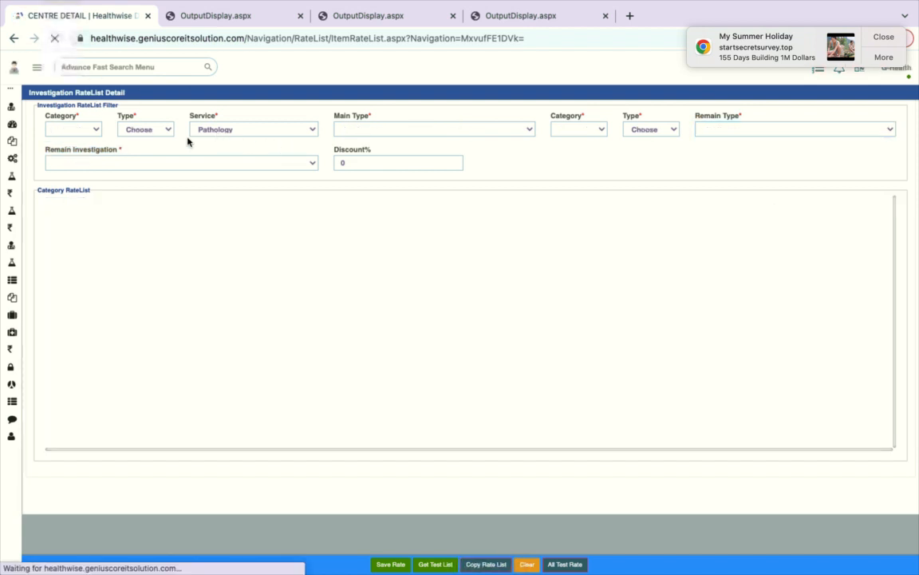
{"action": "left_click", "coordinate": [87, 130]}
{"action": "left_click", "coordinate": [67, 142]}
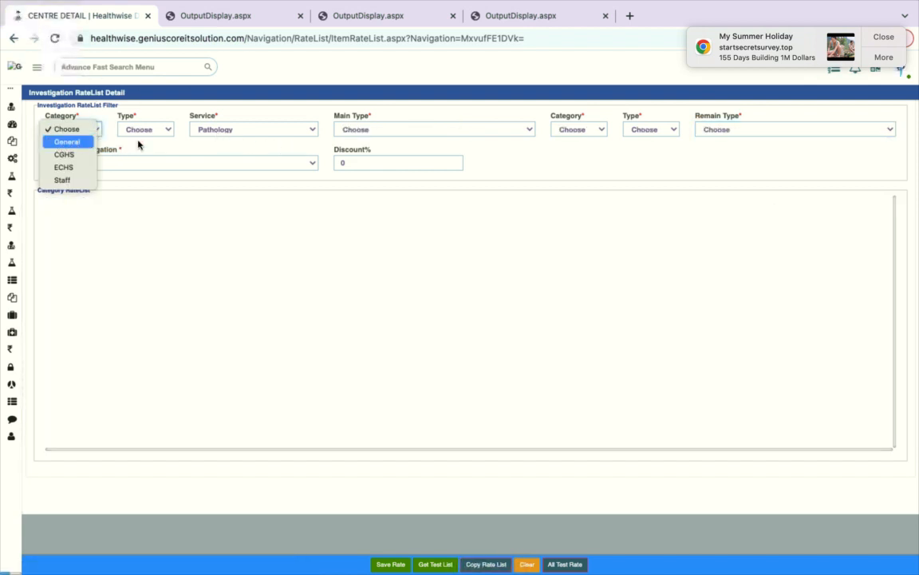
{"action": "left_click", "coordinate": [142, 130]}
{"action": "left_click", "coordinate": [139, 142]}
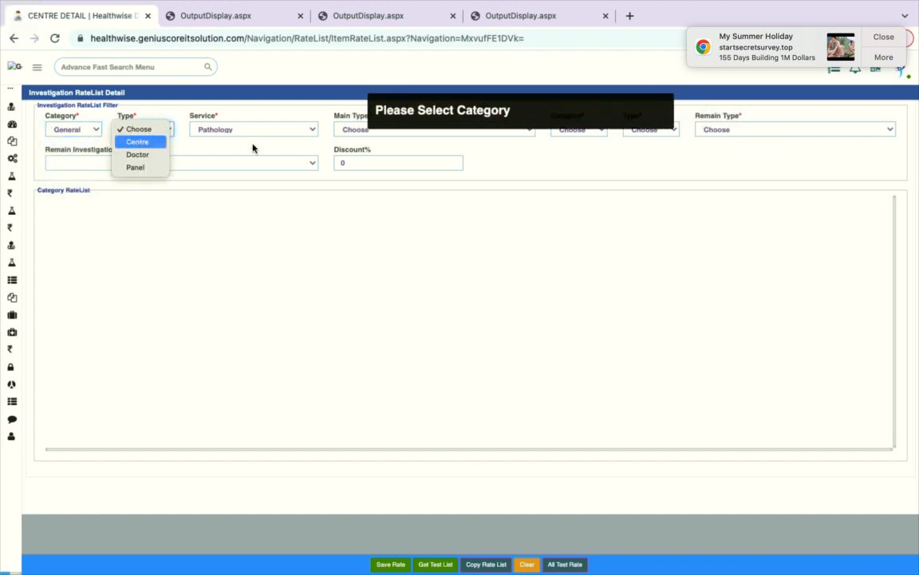
{"action": "left_click", "coordinate": [371, 130]}
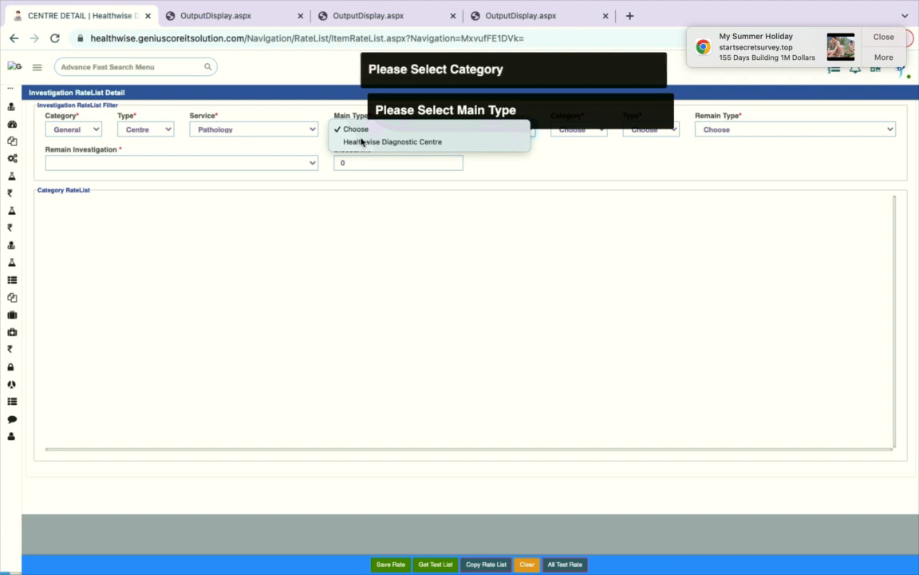
{"action": "key", "text": "Return"}
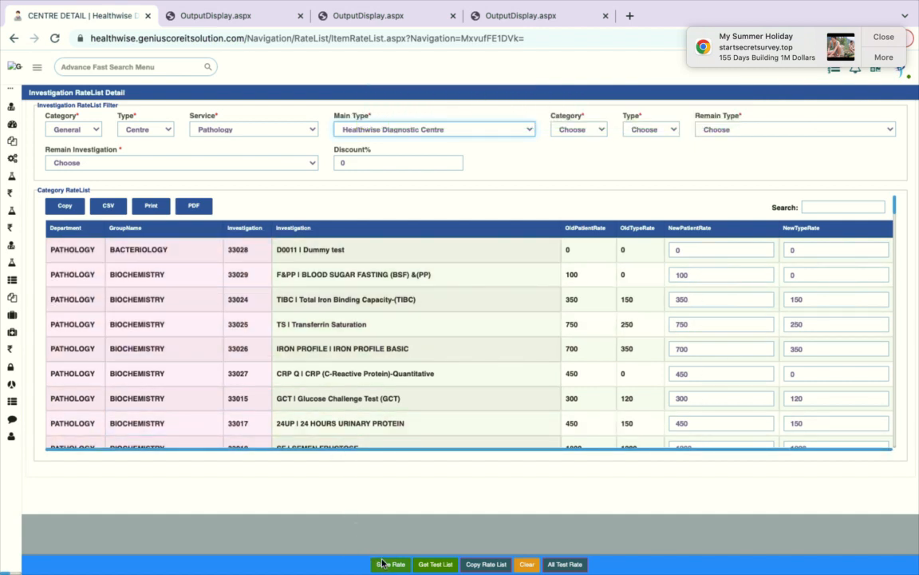
{"action": "left_click", "coordinate": [883, 37]}
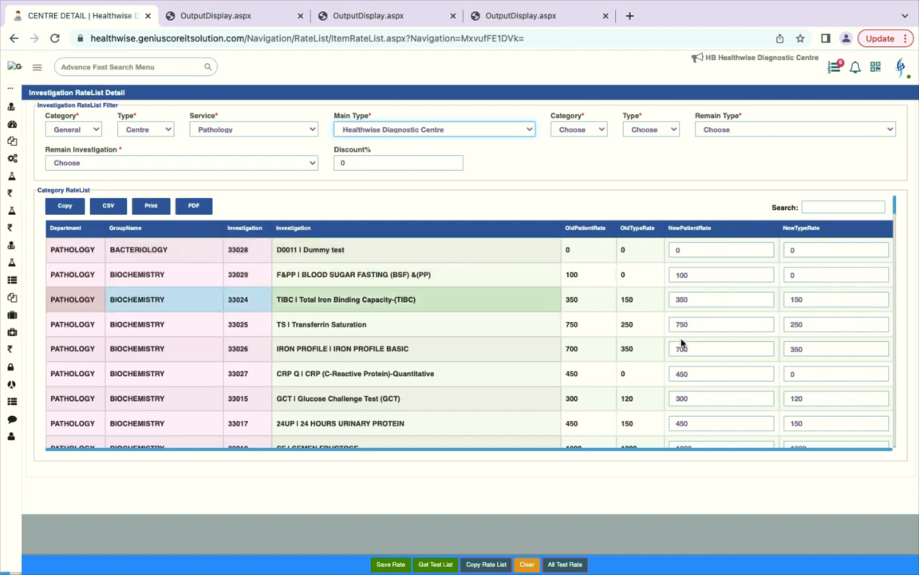
{"action": "left_click", "coordinate": [704, 297]}
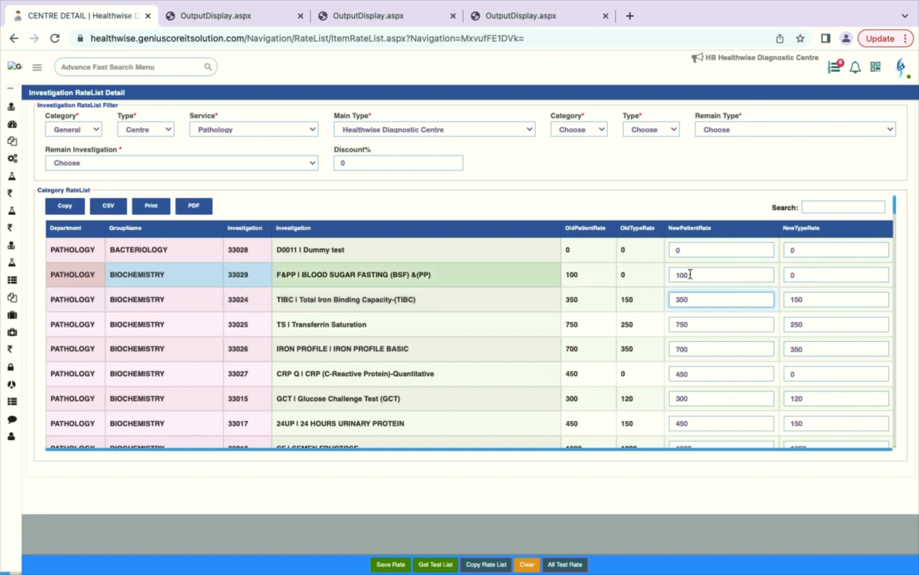
{"action": "left_click_drag", "start_coordinate": [693, 273], "coordinate": [643, 274]}
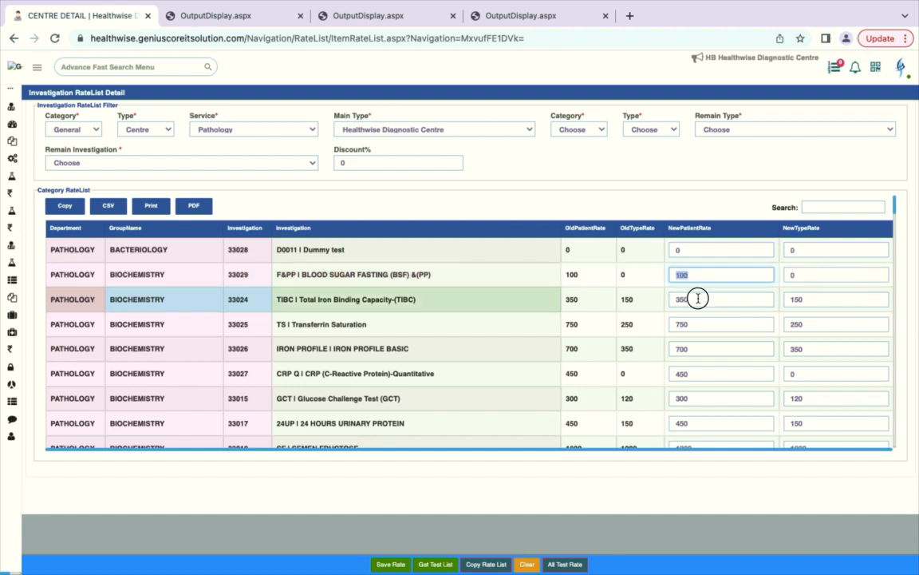
{"action": "left_click_drag", "start_coordinate": [697, 299], "coordinate": [640, 298]}
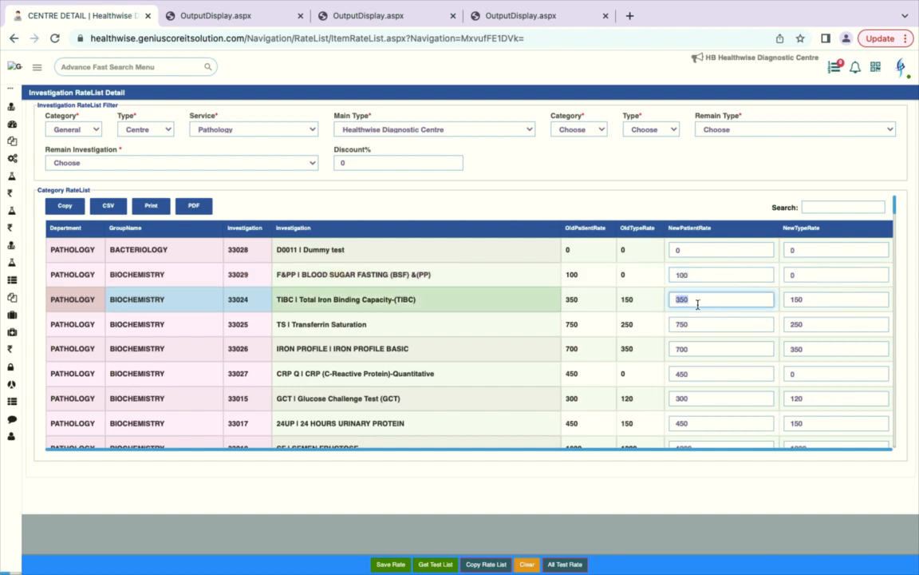
{"action": "left_click", "coordinate": [808, 300]}
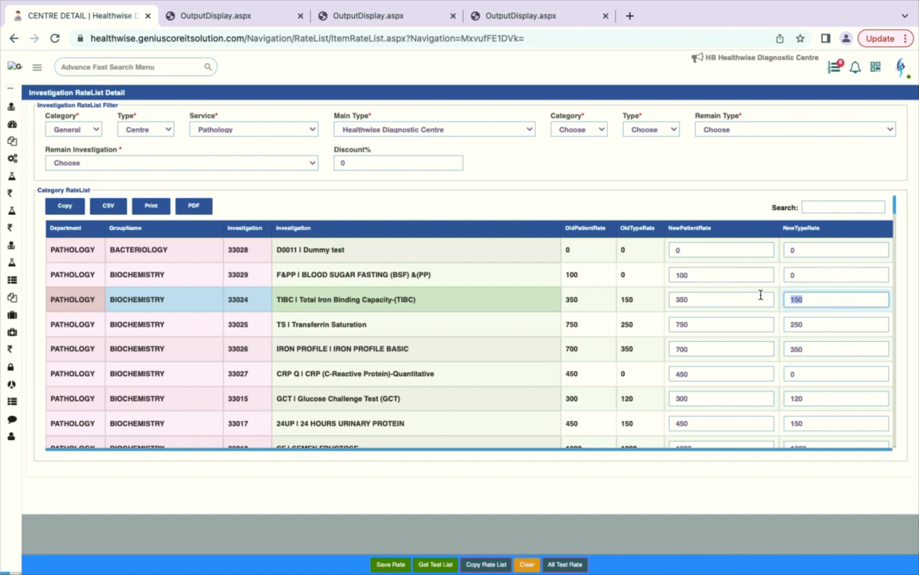
{"action": "left_click", "coordinate": [817, 303]}
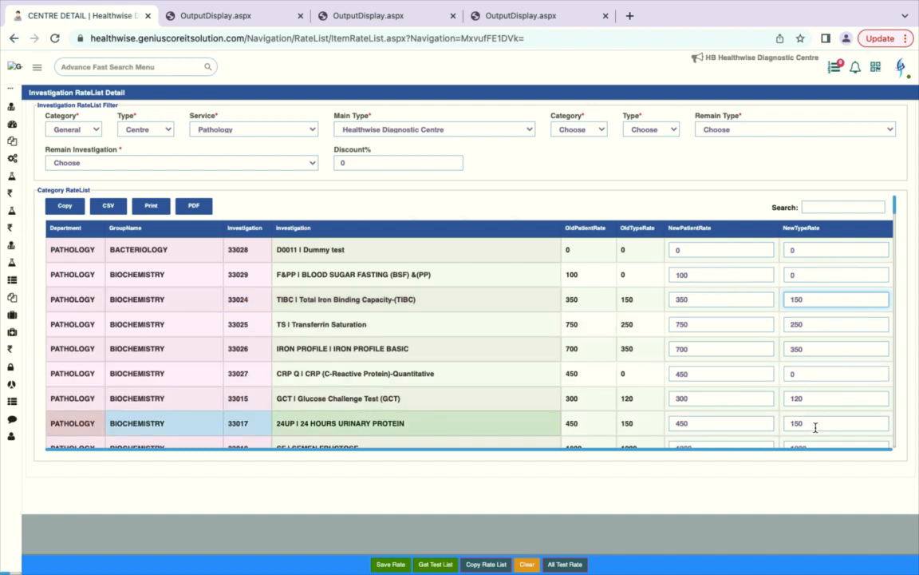
{"action": "left_click", "coordinate": [811, 301]}
{"action": "left_click_drag", "start_coordinate": [810, 301], "coordinate": [761, 298]}
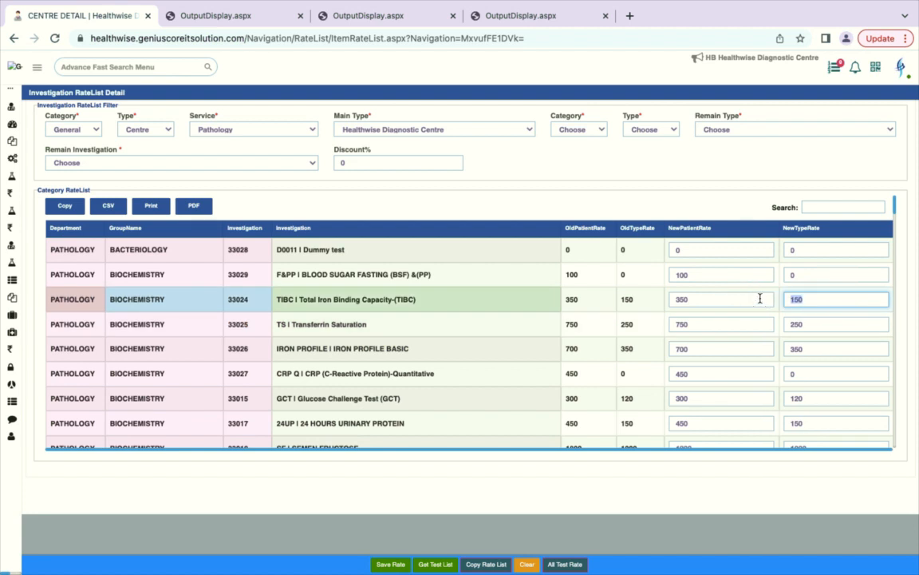
{"action": "left_click", "coordinate": [680, 301]}
{"action": "left_click_drag", "start_coordinate": [812, 298], "coordinate": [762, 297]}
{"action": "mouse_move", "coordinate": [12, 297]}
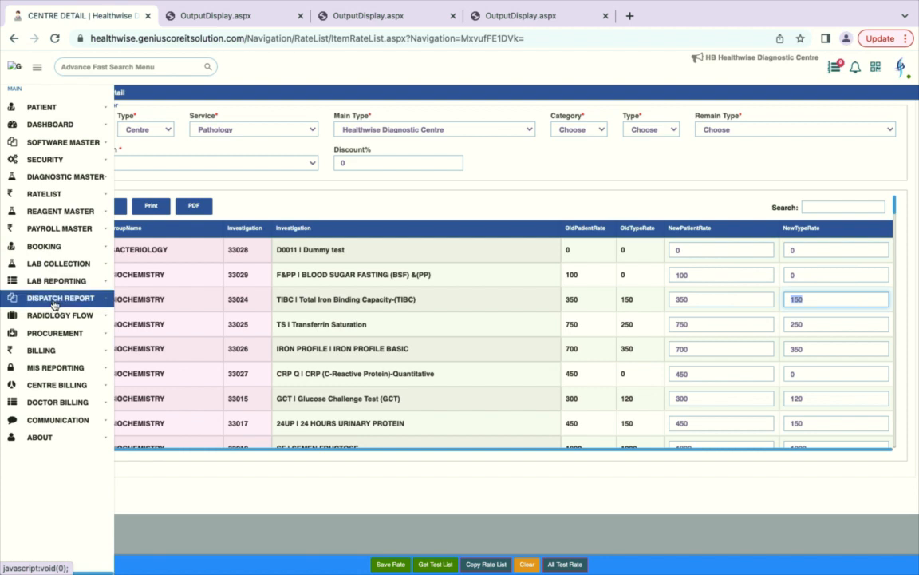
Step: Start a patient booking for centre HWDC | Healthwise Diagnostic Centre, filling Delhi / North East Delhi
{"action": "left_click", "coordinate": [56, 249]}
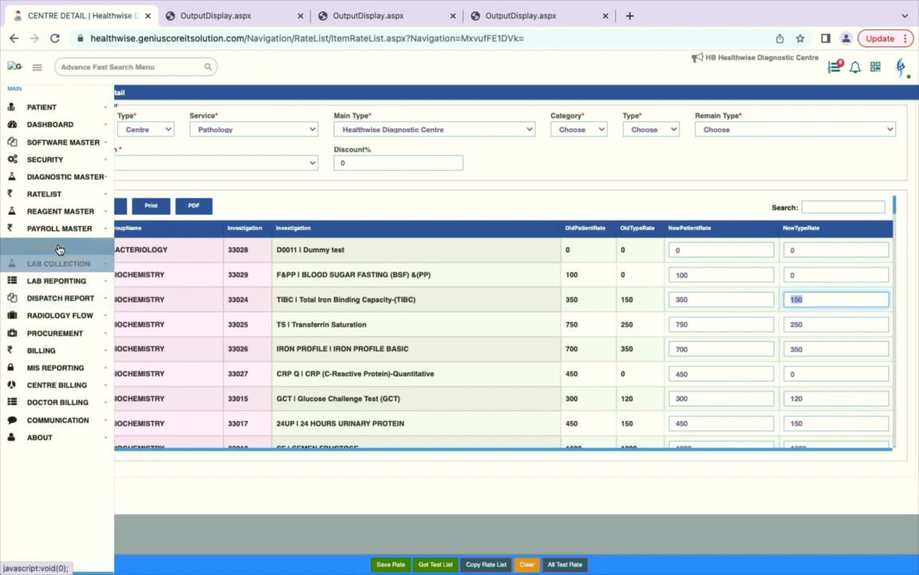
{"action": "left_click", "coordinate": [56, 263]}
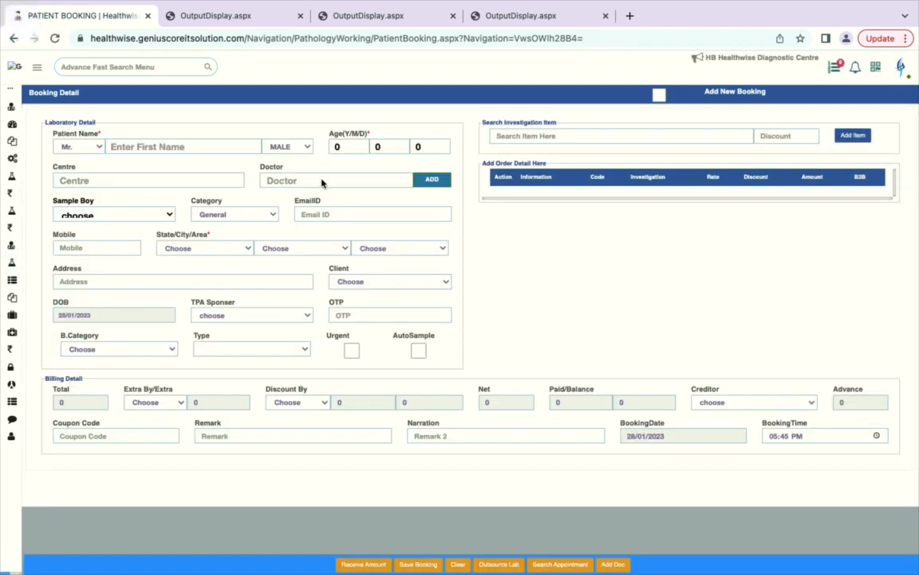
{"action": "left_click", "coordinate": [148, 181]}
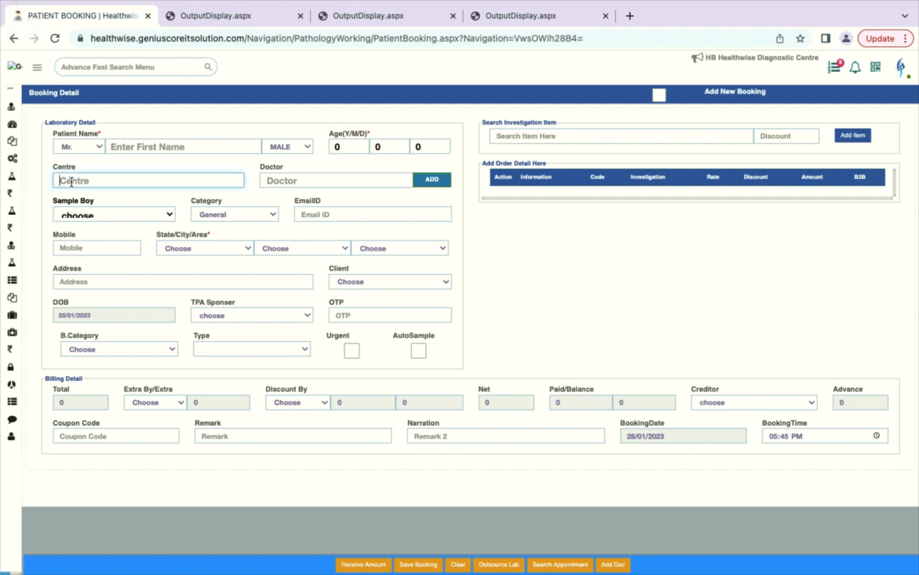
{"action": "type", "text": "c"}
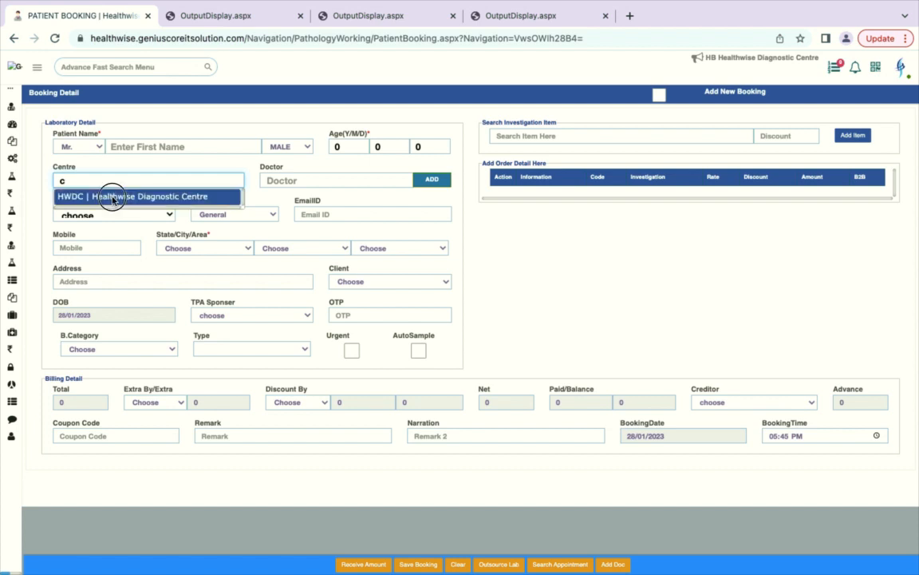
{"action": "left_click", "coordinate": [112, 198]}
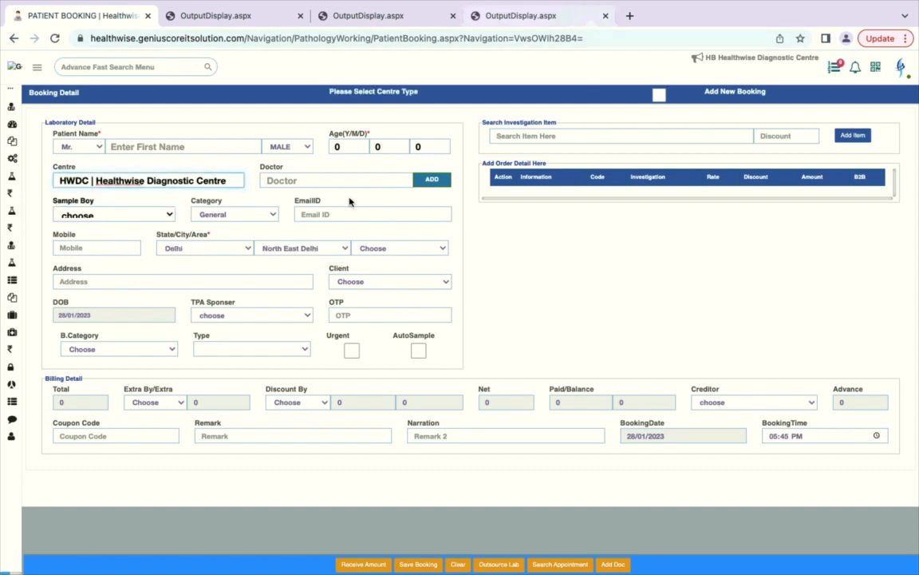
{"action": "left_click", "coordinate": [583, 137]}
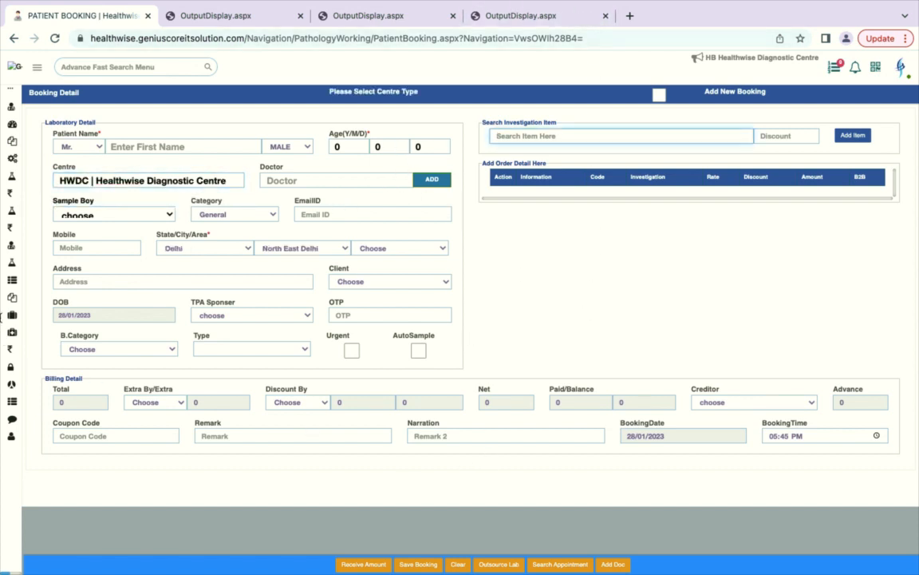
{"action": "mouse_move", "coordinate": [2, 241]}
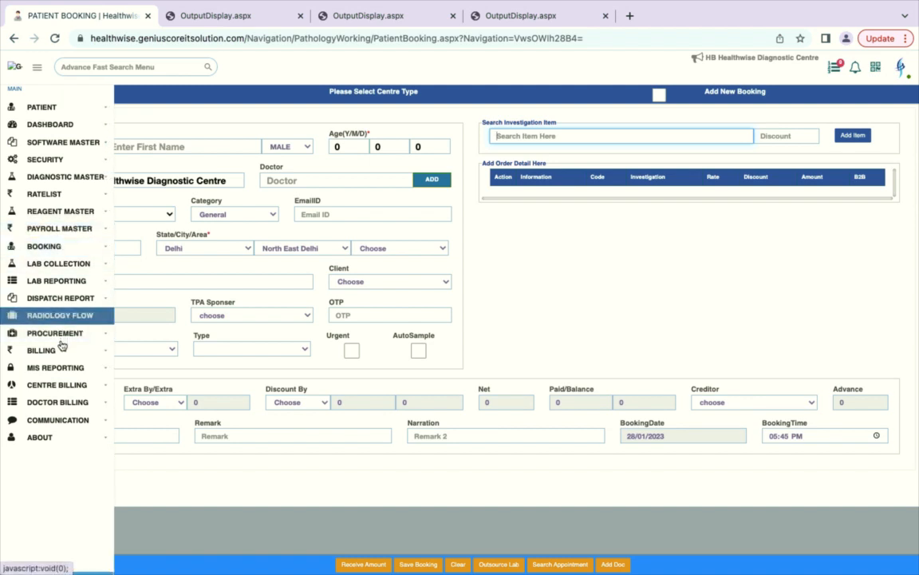
Step: Open the InvoiceGenerateDetail page from the Centre Billing menu
{"action": "left_click", "coordinate": [57, 388]}
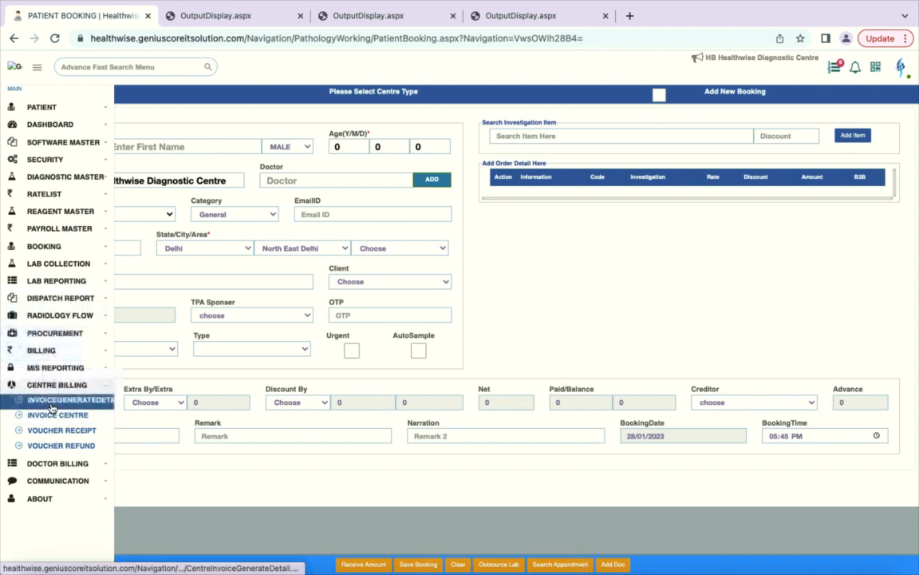
{"action": "left_click", "coordinate": [52, 407]}
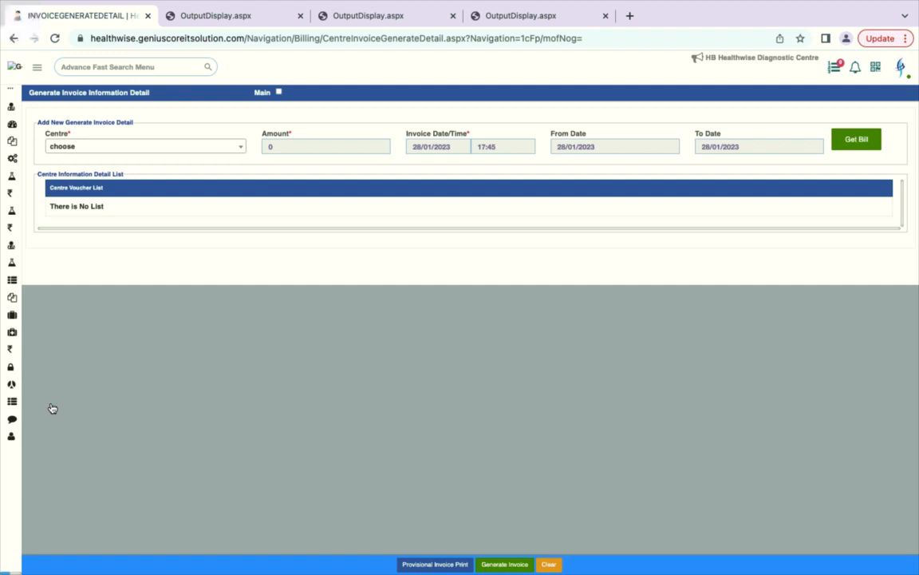
{"action": "left_click", "coordinate": [154, 154]}
{"action": "left_click", "coordinate": [113, 201]}
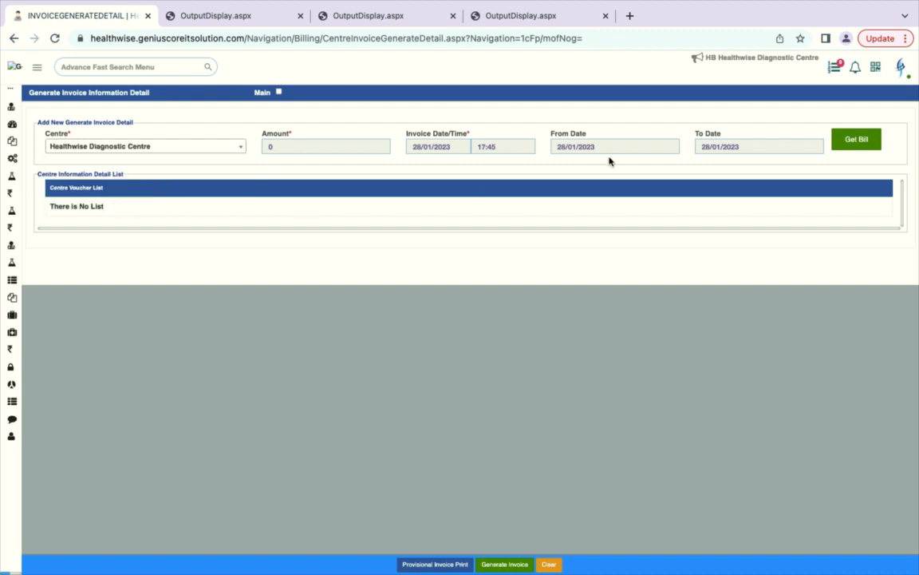
{"action": "double_click", "coordinate": [605, 143]}
{"action": "left_click", "coordinate": [559, 213]}
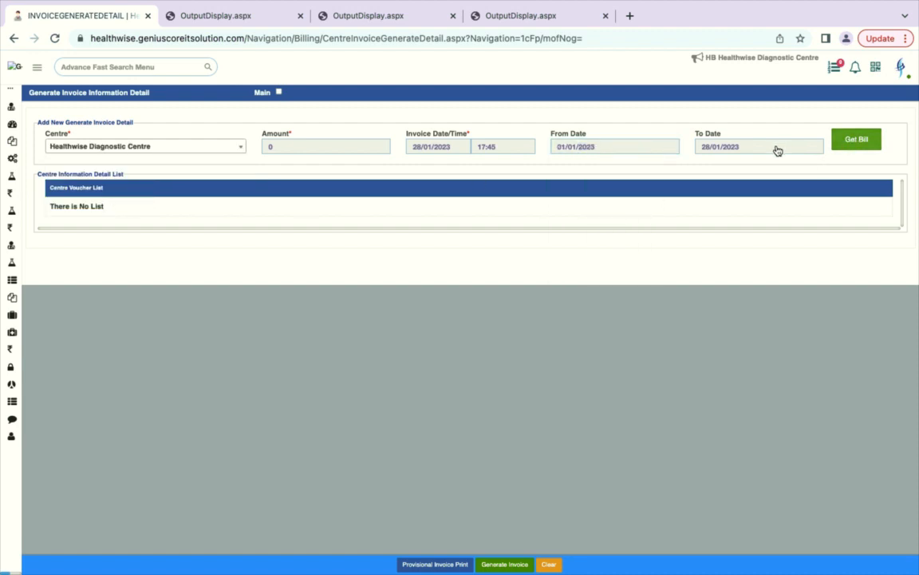
{"action": "left_click", "coordinate": [874, 148]}
{"action": "scroll", "coordinate": [519, 395], "scroll_direction": "down", "scroll_amount": 2}
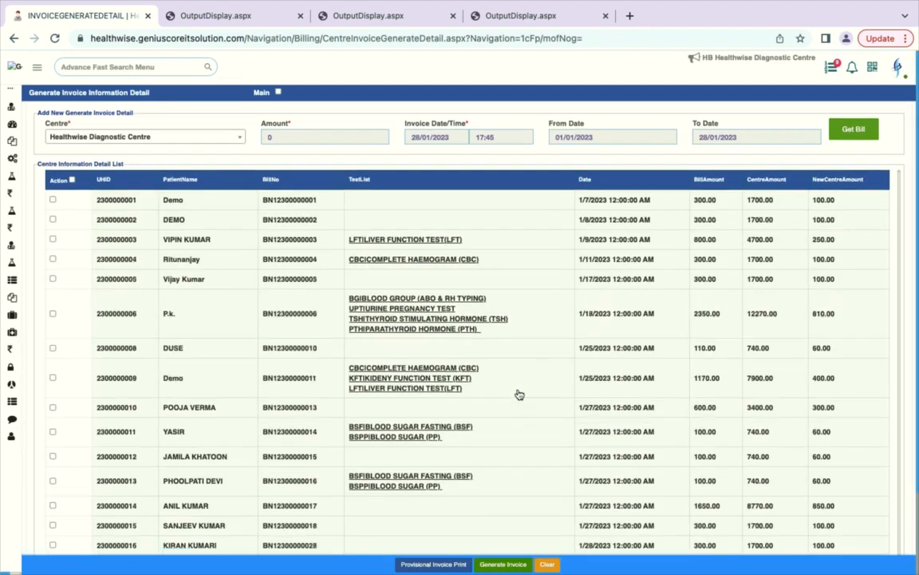
{"action": "scroll", "coordinate": [519, 395], "scroll_direction": "down", "scroll_amount": 1}
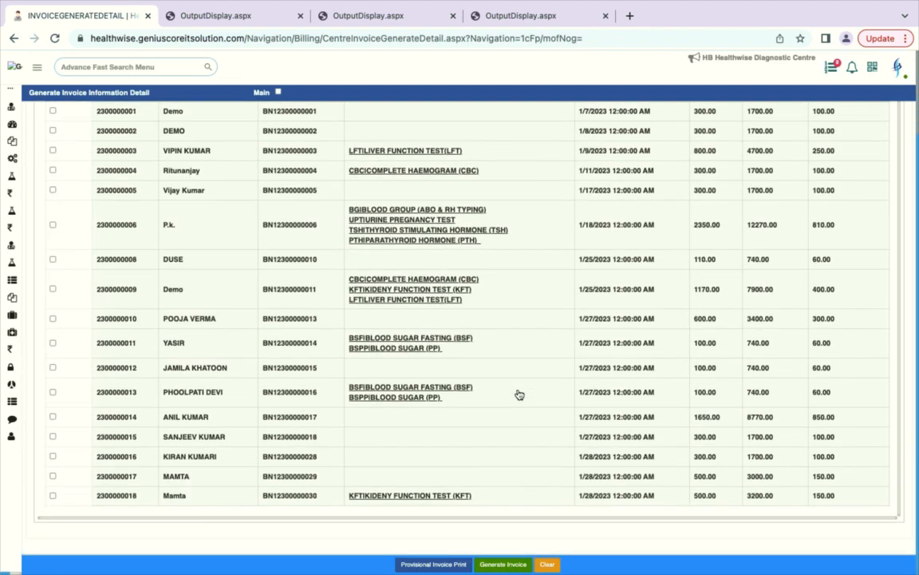
{"action": "scroll", "coordinate": [519, 395], "scroll_direction": "up", "scroll_amount": 3}
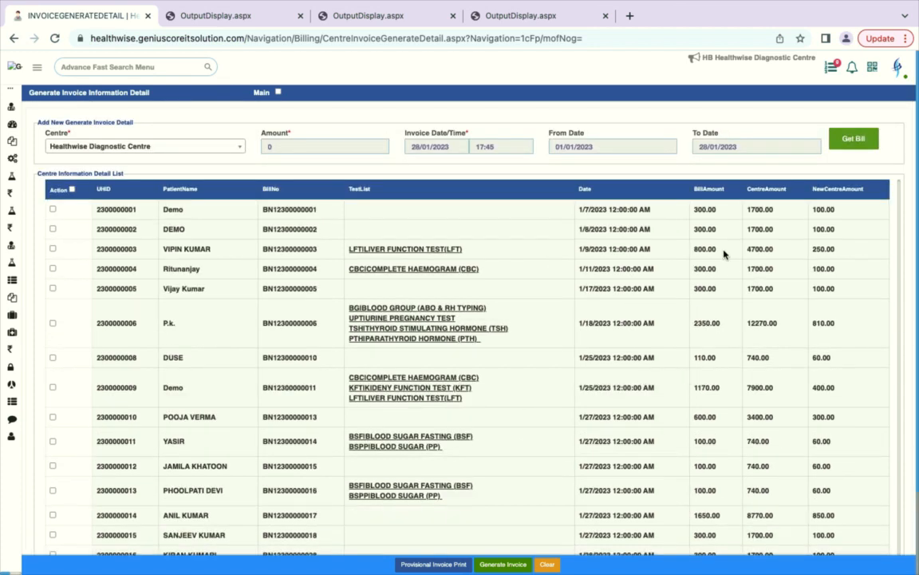
{"action": "double_click", "coordinate": [707, 209]}
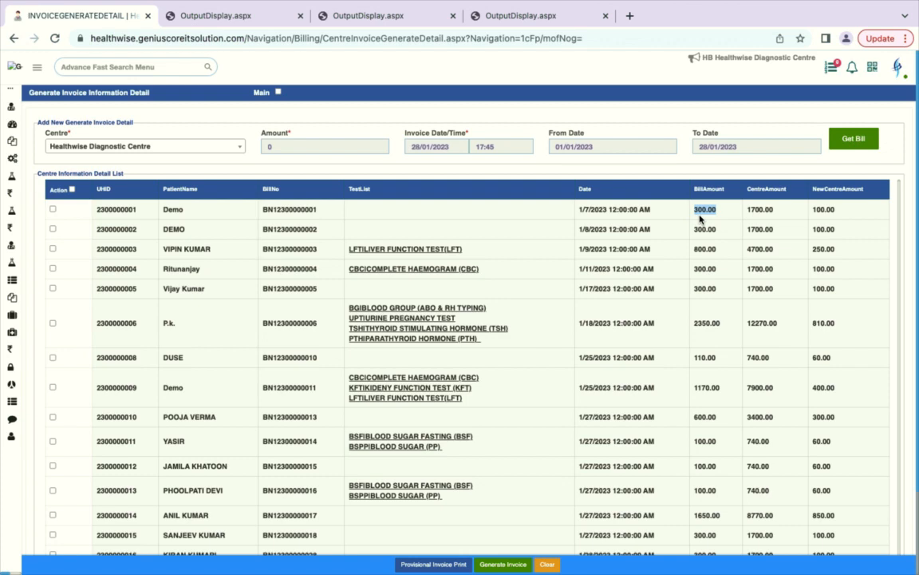
{"action": "scroll", "coordinate": [717, 287], "scroll_direction": "down", "scroll_amount": 3}
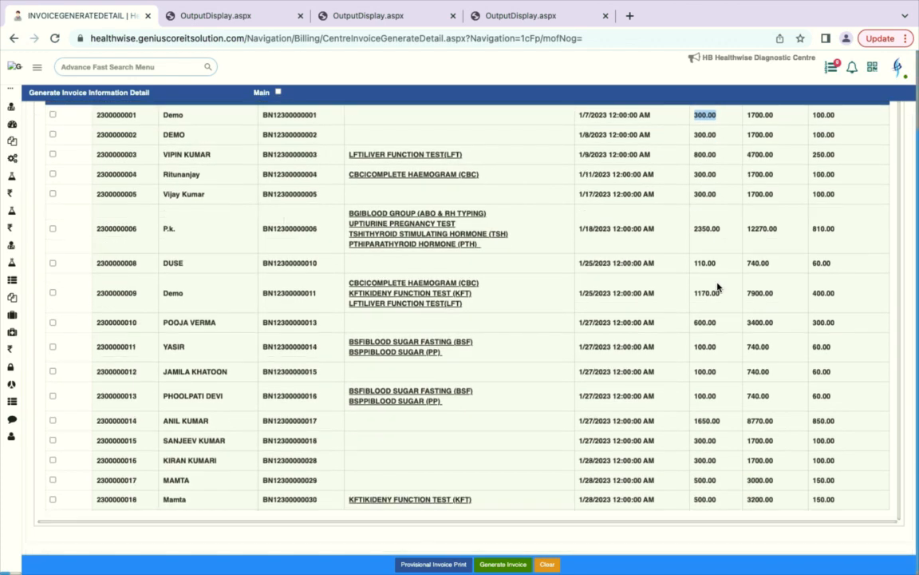
{"action": "scroll", "coordinate": [698, 318], "scroll_direction": "down", "scroll_amount": 1}
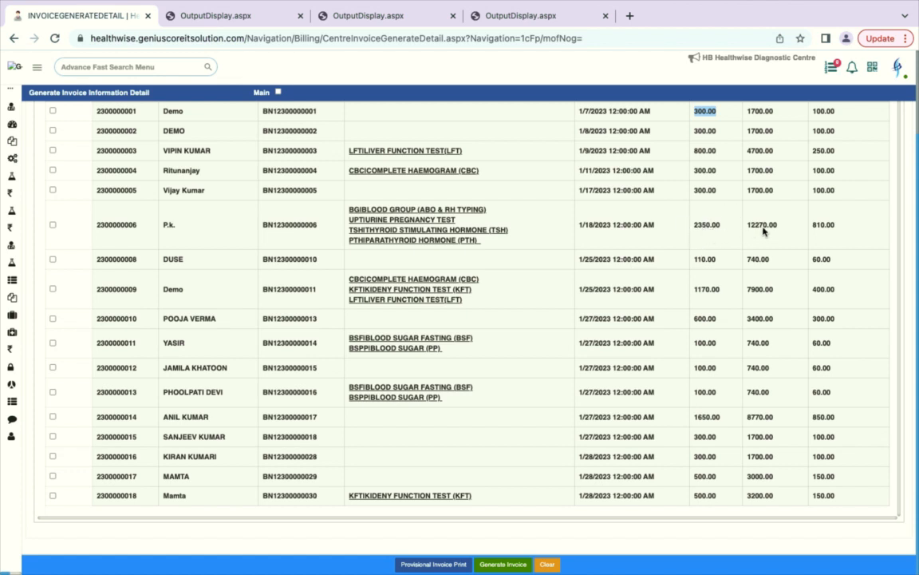
{"action": "double_click", "coordinate": [687, 225]}
{"action": "left_click", "coordinate": [778, 233]}
{"action": "scroll", "coordinate": [758, 271], "scroll_direction": "up", "scroll_amount": 1}
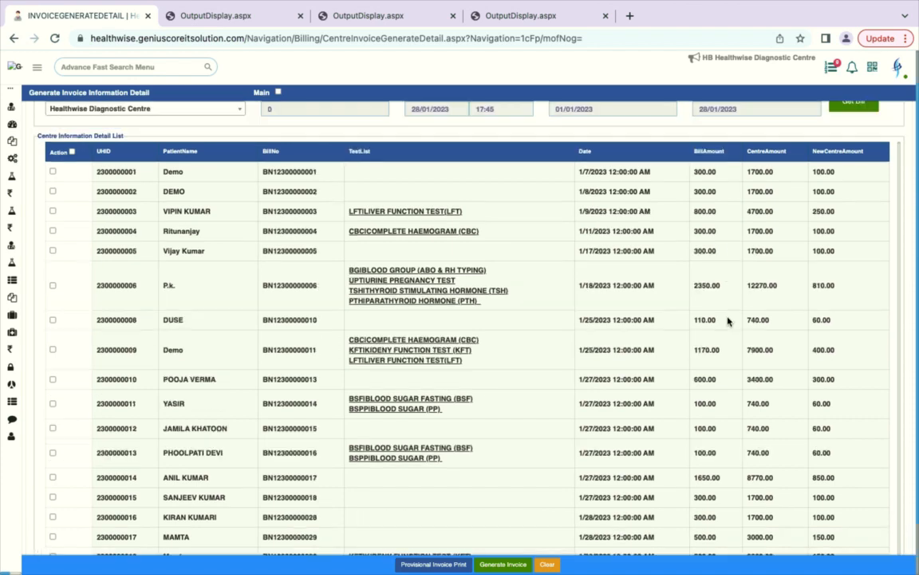
{"action": "scroll", "coordinate": [728, 320], "scroll_direction": "down", "scroll_amount": 1}
{"action": "scroll", "coordinate": [770, 252], "scroll_direction": "down", "scroll_amount": 1}
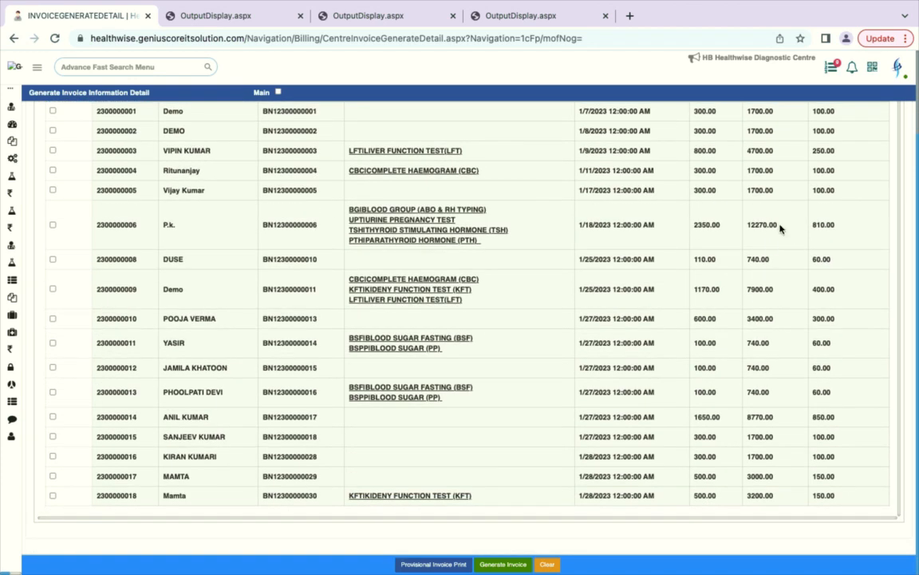
{"action": "left_click_drag", "start_coordinate": [781, 229], "coordinate": [748, 229]}
{"action": "left_click_drag", "start_coordinate": [841, 225], "coordinate": [817, 232]}
{"action": "scroll", "coordinate": [772, 273], "scroll_direction": "up", "scroll_amount": 3}
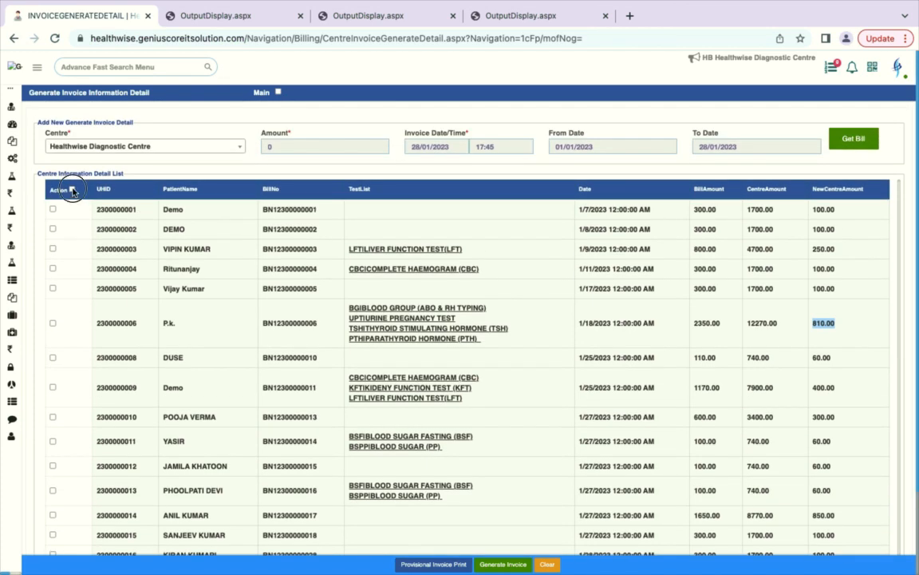
Step: Tick every bill except the 1/25/2023 ones and print a provisional invoice
{"action": "left_click", "coordinate": [72, 189]}
{"action": "scroll", "coordinate": [55, 283], "scroll_direction": "down", "scroll_amount": 3}
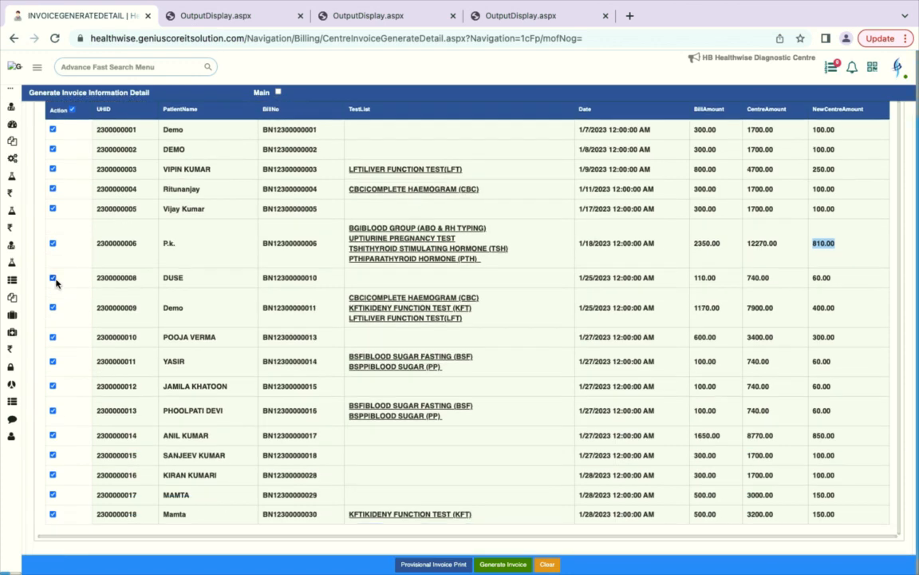
{"action": "left_click", "coordinate": [53, 258]}
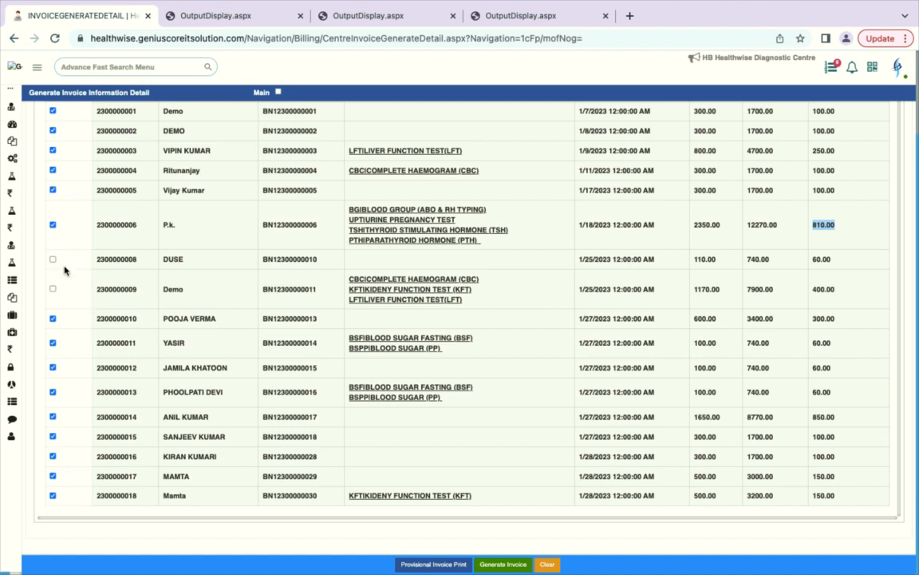
{"action": "left_click", "coordinate": [417, 562]}
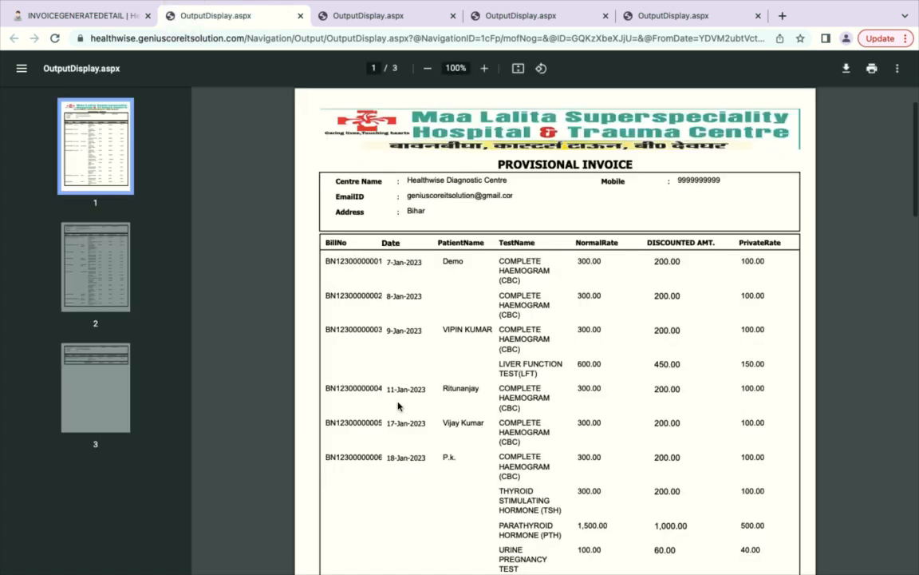
Step: Review the provisional invoice totals (10,400.00 normal, 6,650.00 discounted, 3,750.00 private), then return to invoice generation
{"action": "scroll", "coordinate": [398, 406], "scroll_direction": "down", "scroll_amount": 4}
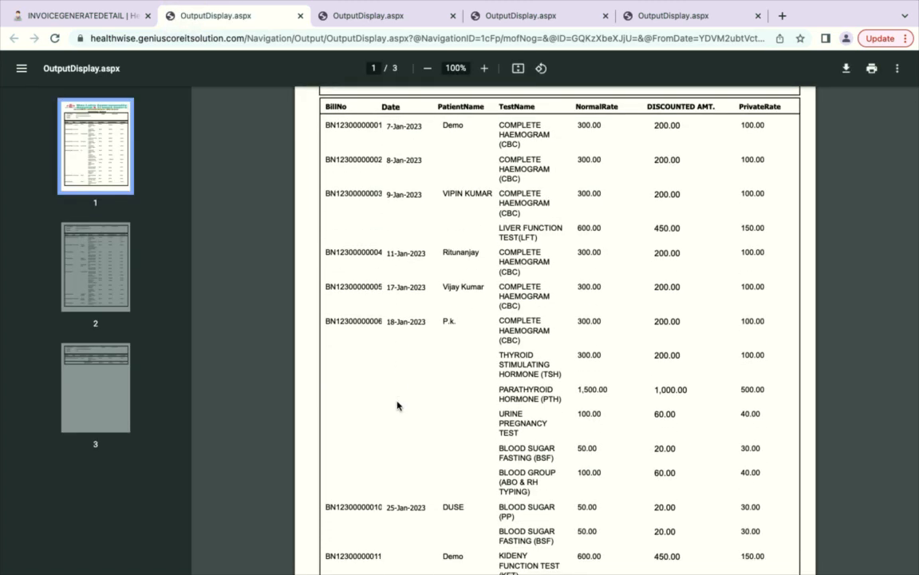
{"action": "scroll", "coordinate": [398, 406], "scroll_direction": "down", "scroll_amount": 4}
{"action": "scroll", "coordinate": [401, 406], "scroll_direction": "down", "scroll_amount": 8}
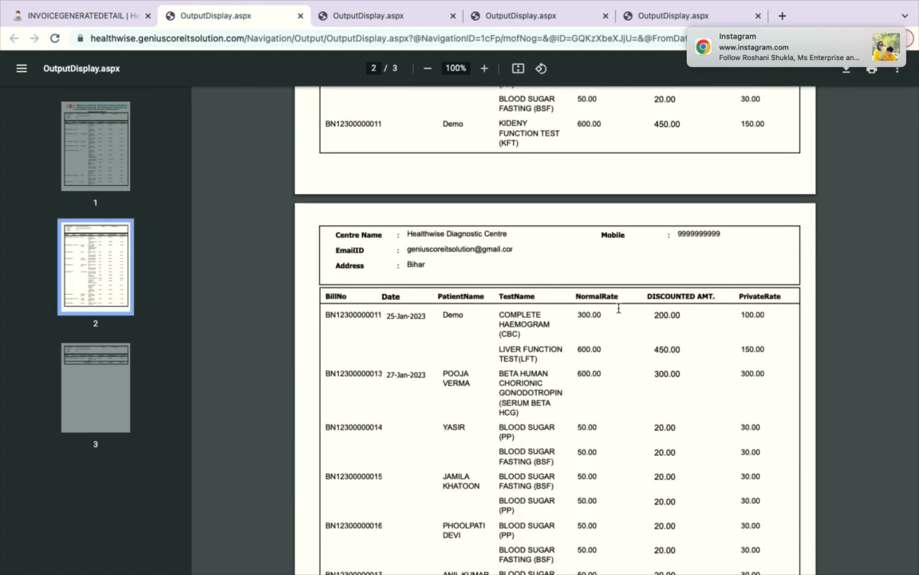
{"action": "left_click_drag", "start_coordinate": [683, 320], "coordinate": [630, 317]}
{"action": "left_click_drag", "start_coordinate": [773, 313], "coordinate": [733, 318]}
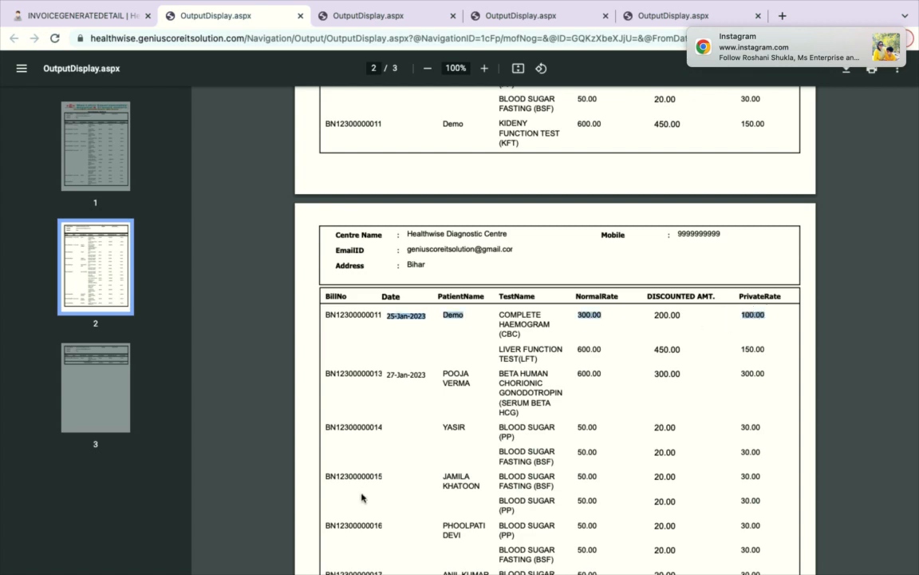
{"action": "scroll", "coordinate": [360, 495], "scroll_direction": "down", "scroll_amount": 3}
{"action": "scroll", "coordinate": [360, 495], "scroll_direction": "down", "scroll_amount": 6}
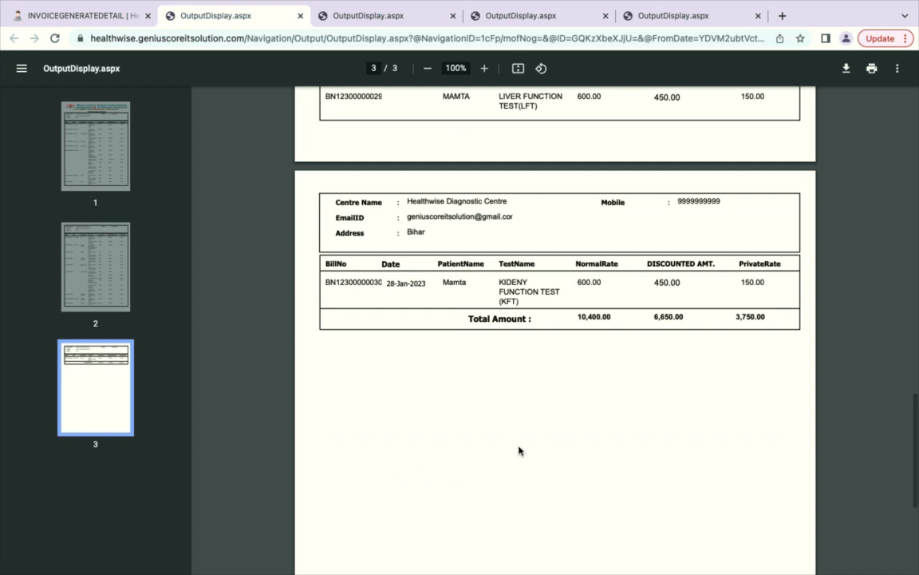
{"action": "scroll", "coordinate": [519, 451], "scroll_direction": "up", "scroll_amount": 2}
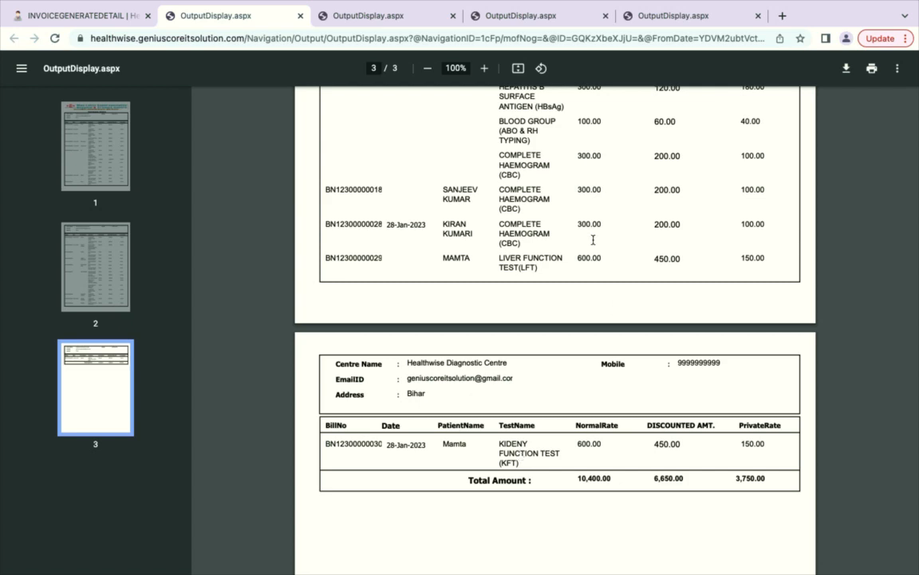
{"action": "scroll", "coordinate": [564, 289], "scroll_direction": "up", "scroll_amount": 3}
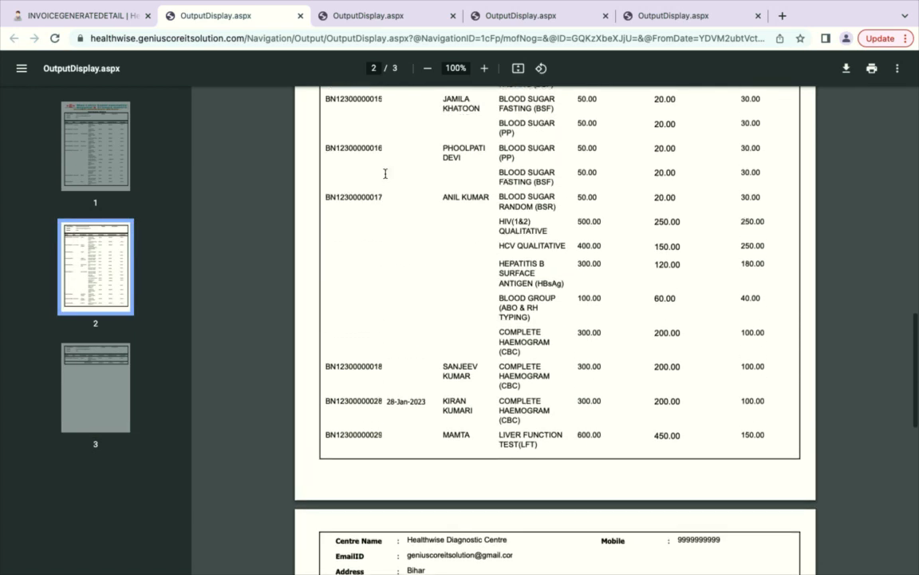
{"action": "left_click", "coordinate": [60, 16]}
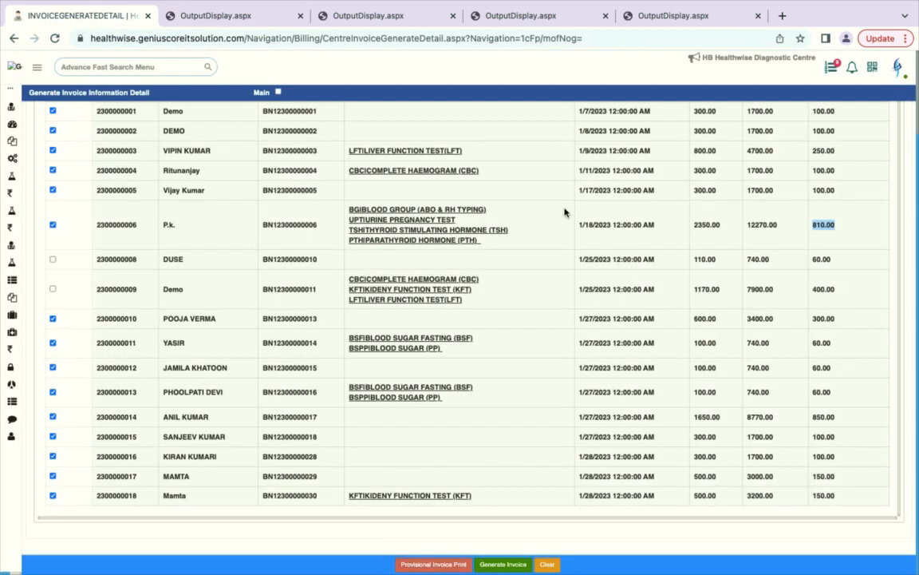
Step: Tick only the 60.00 bill dated 1/25/2023 and generate its centre invoice
{"action": "scroll", "coordinate": [237, 306], "scroll_direction": "up", "scroll_amount": 2}
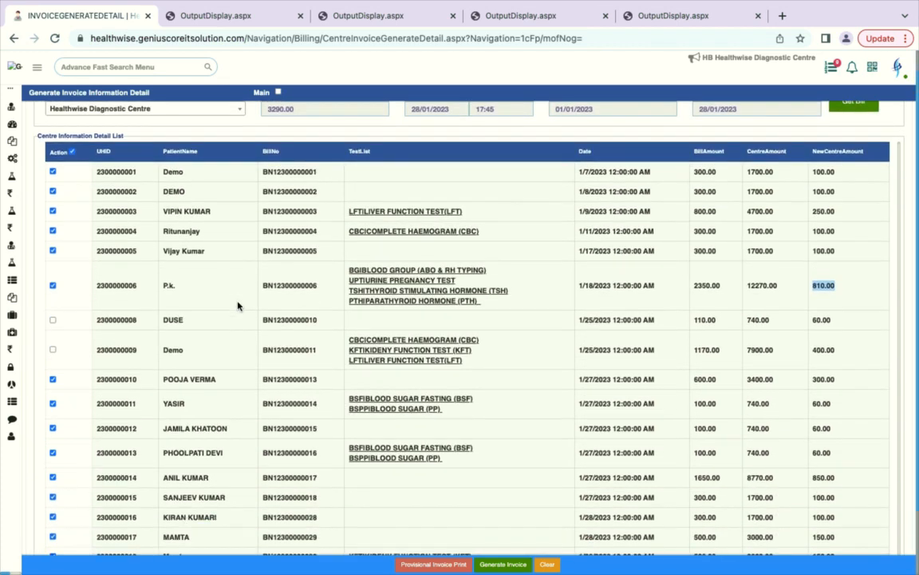
{"action": "scroll", "coordinate": [240, 304], "scroll_direction": "down", "scroll_amount": 2}
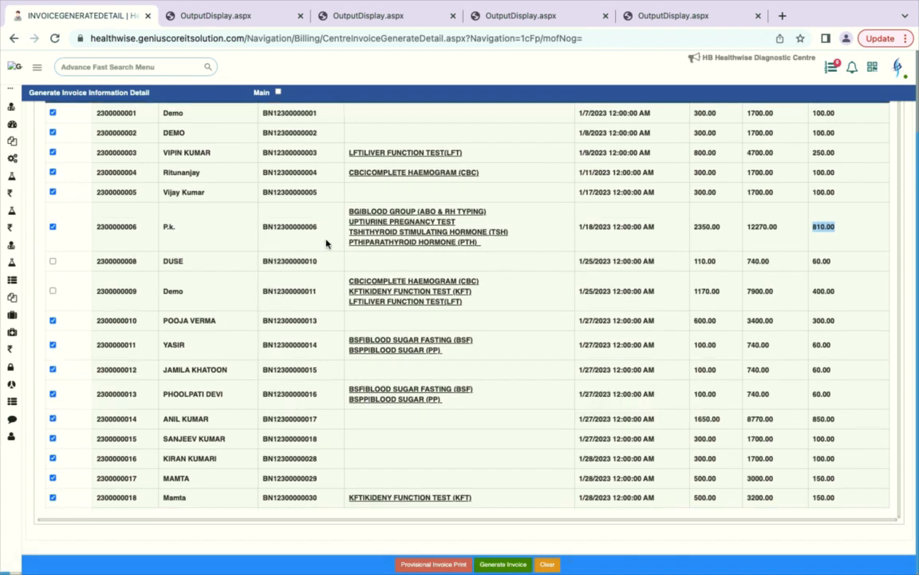
{"action": "scroll", "coordinate": [327, 243], "scroll_direction": "up", "scroll_amount": 2}
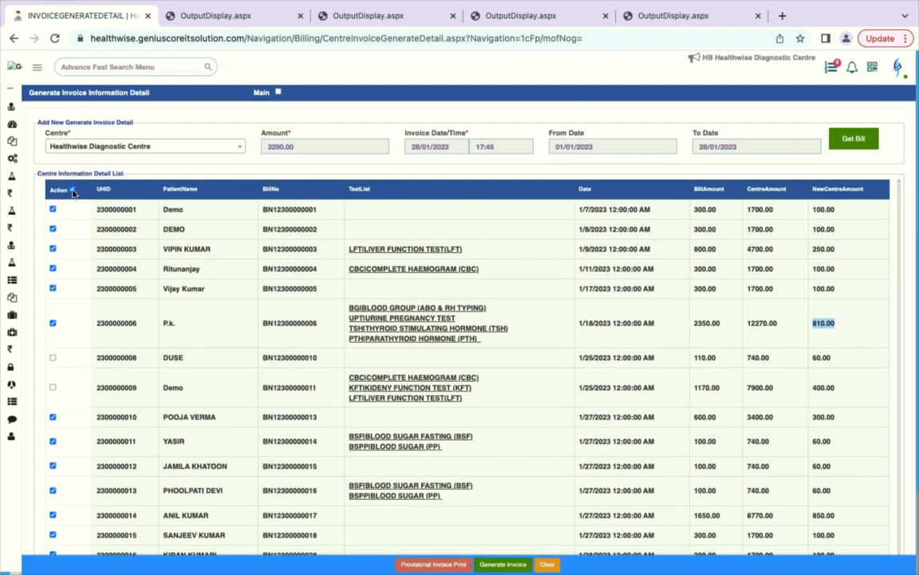
{"action": "left_click", "coordinate": [71, 189]}
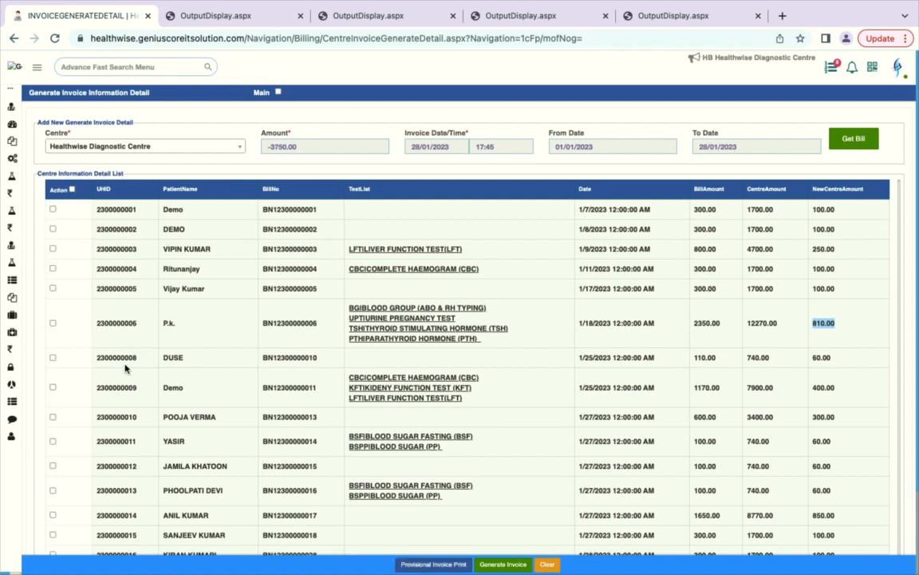
{"action": "scroll", "coordinate": [220, 301], "scroll_direction": "down", "scroll_amount": 1}
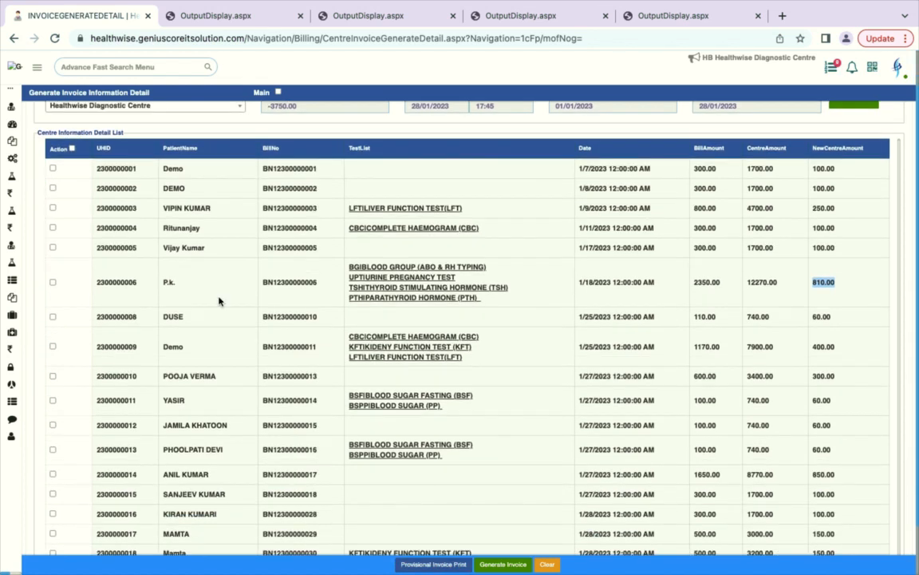
{"action": "left_click", "coordinate": [52, 208]}
{"action": "left_click", "coordinate": [501, 565]}
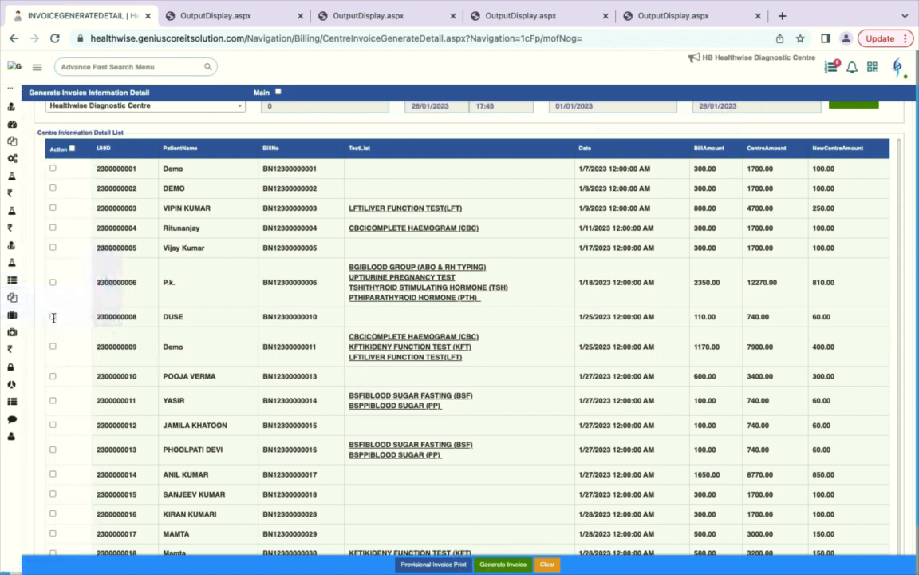
{"action": "left_click", "coordinate": [503, 565]}
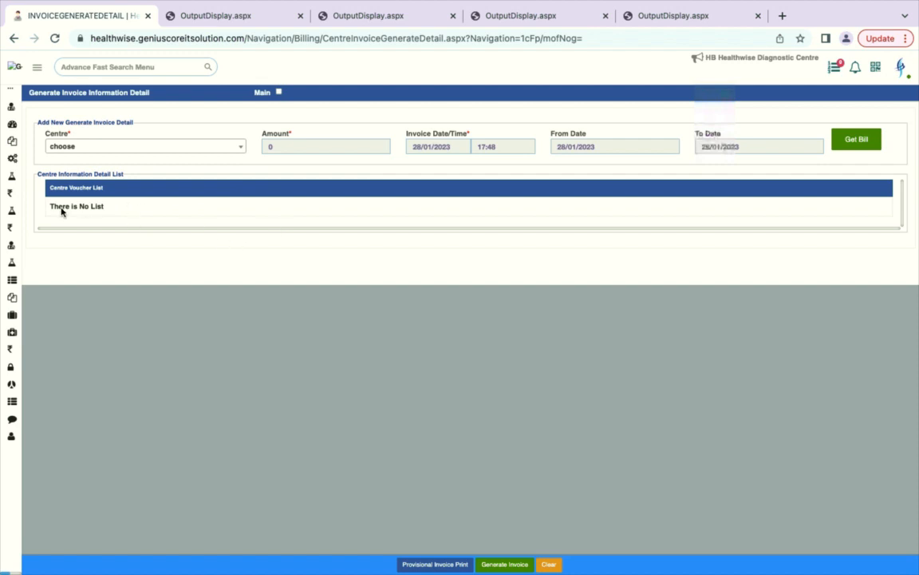
Step: Open Voucher Receipt and choose Healthwise Diagnostic Centre as main centre and centre
{"action": "mouse_move", "coordinate": [69, 281]}
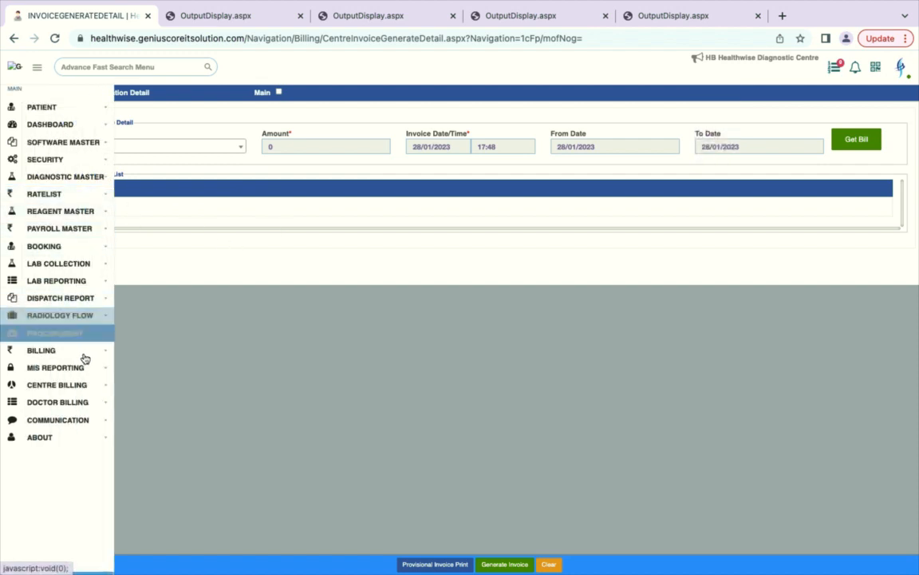
{"action": "left_click", "coordinate": [74, 386]}
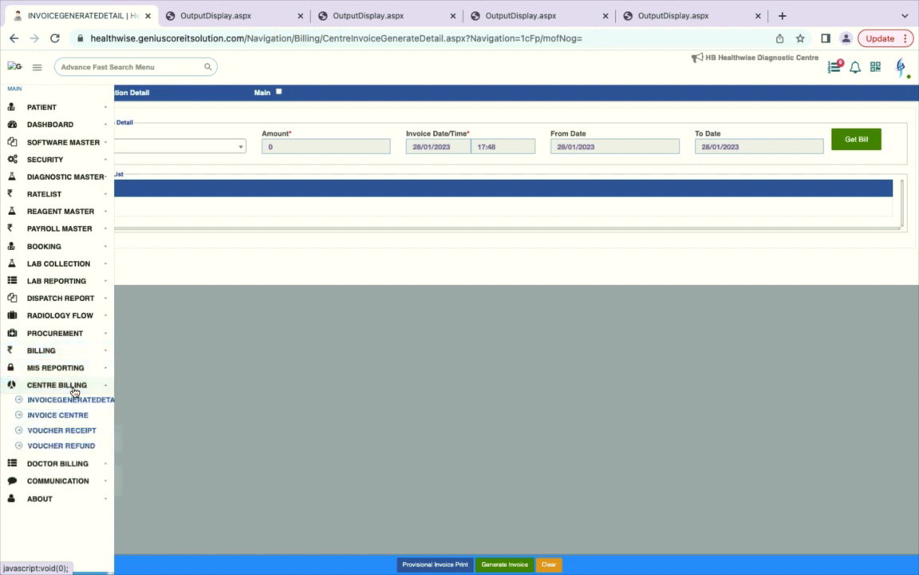
{"action": "left_click", "coordinate": [64, 433]}
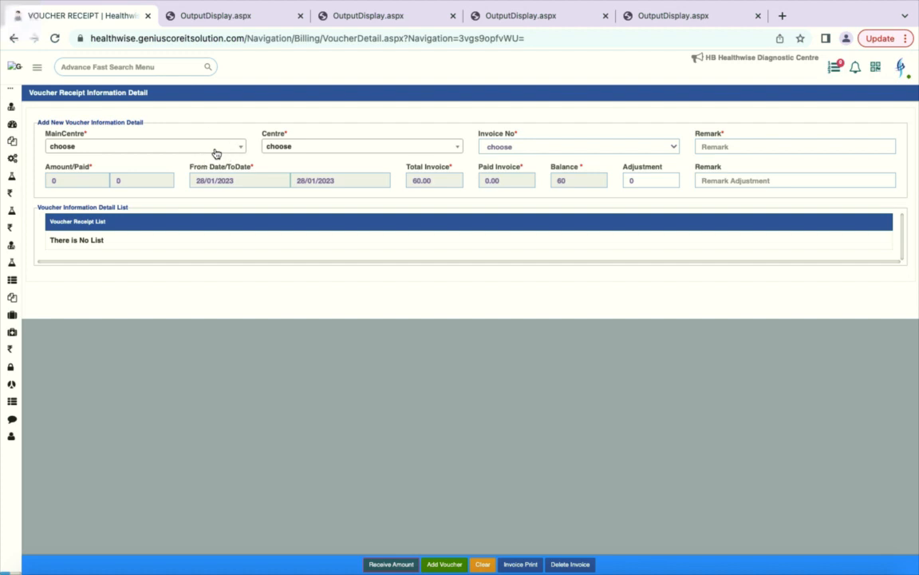
{"action": "left_click", "coordinate": [215, 151]}
{"action": "left_click", "coordinate": [144, 200]}
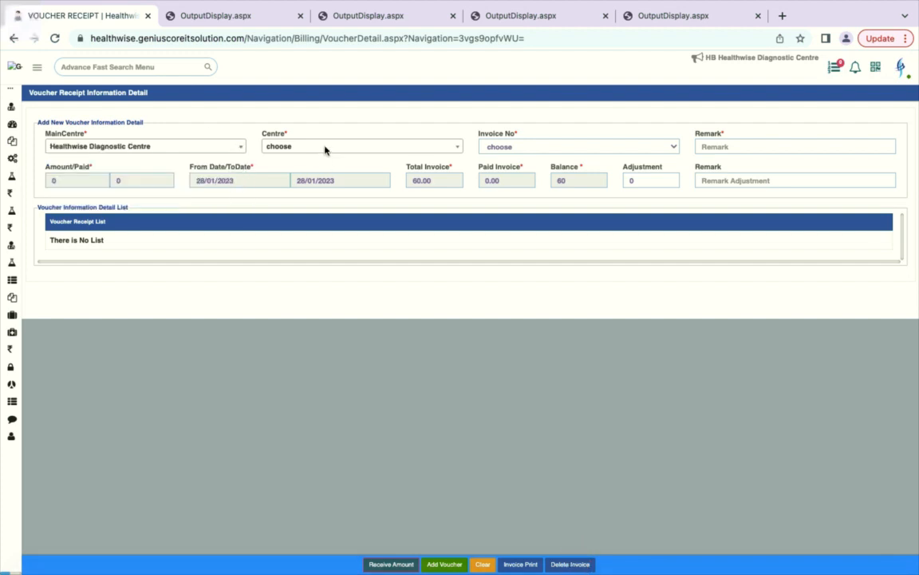
{"action": "left_click", "coordinate": [325, 150]}
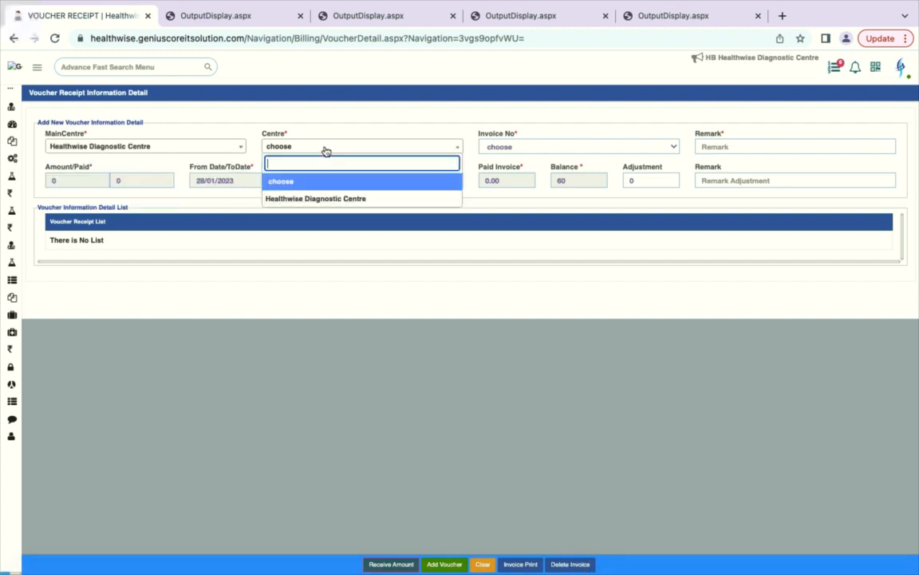
{"action": "left_click", "coordinate": [311, 201]}
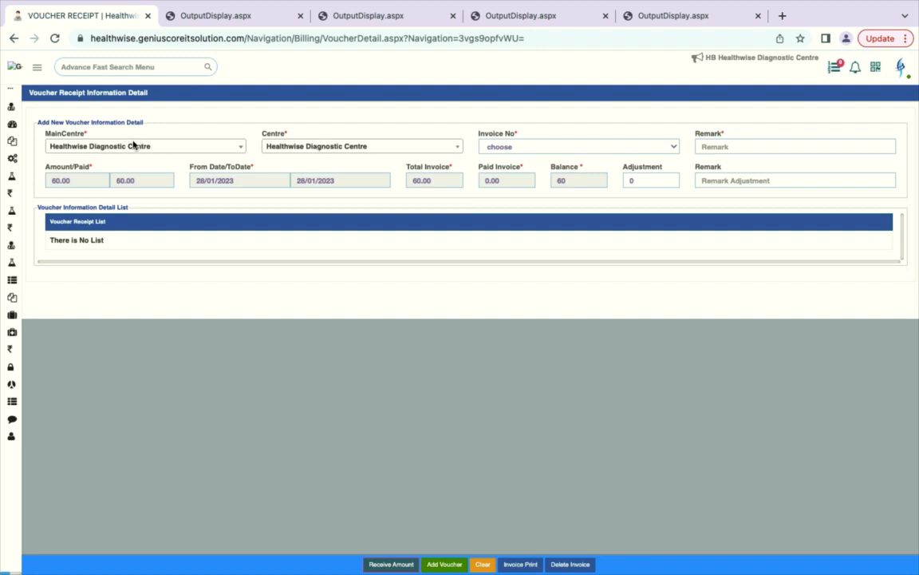
{"action": "left_click", "coordinate": [328, 149]}
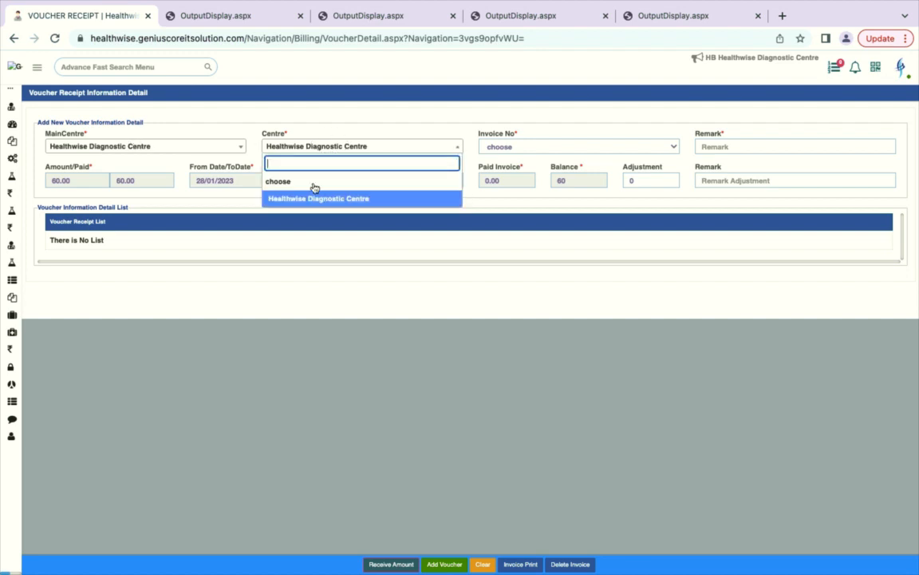
{"action": "left_click", "coordinate": [209, 146]}
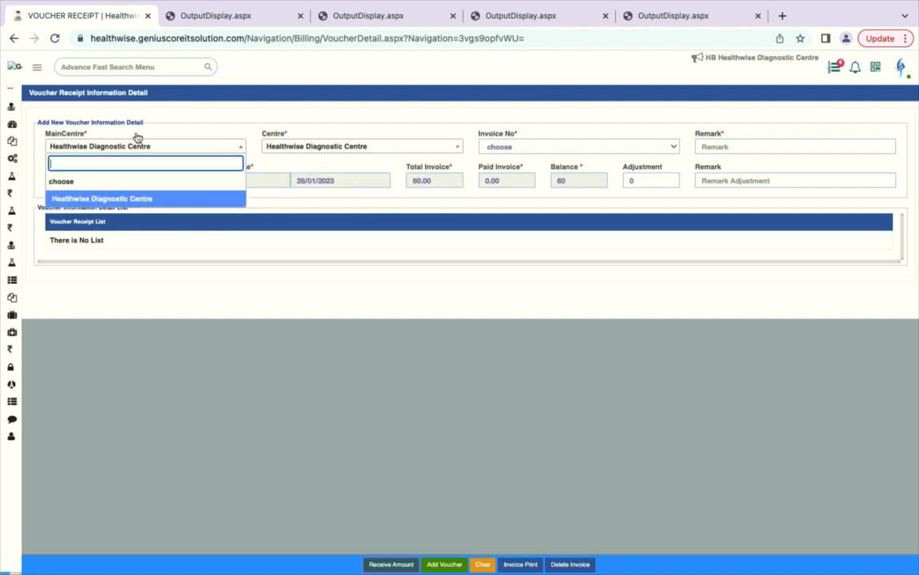
{"action": "left_click", "coordinate": [289, 137]}
{"action": "left_click", "coordinate": [547, 151]}
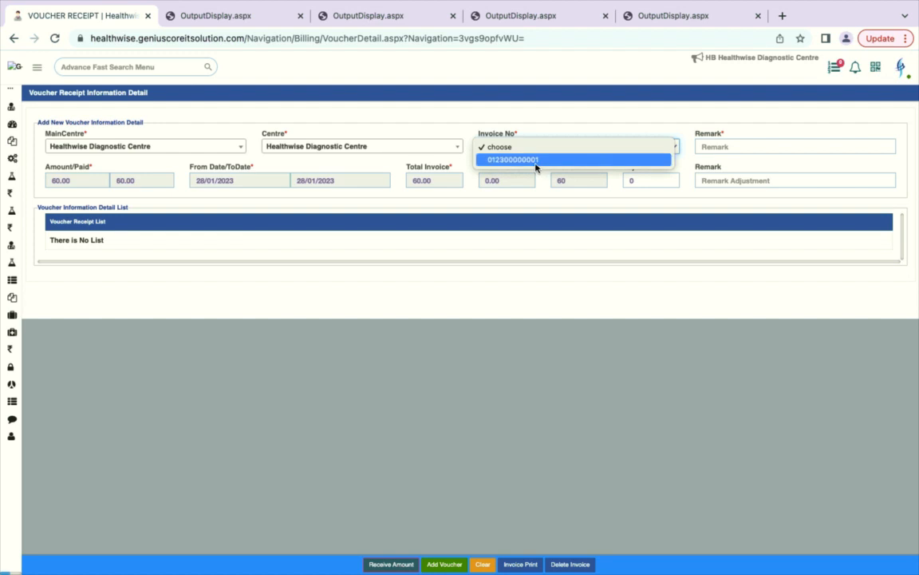
{"action": "left_click", "coordinate": [532, 163]}
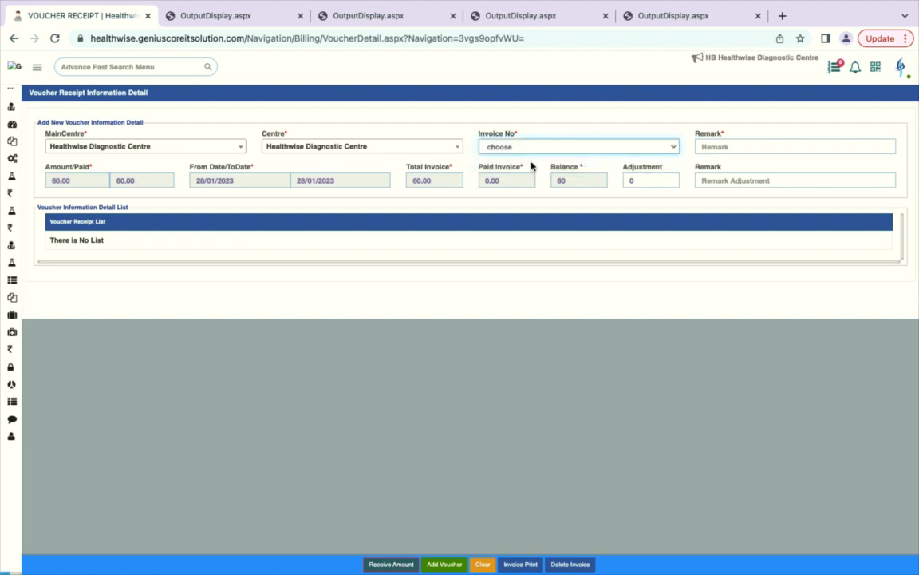
{"action": "left_click", "coordinate": [449, 184]}
Step: Enter the 60.00 payment with Google Pay as e-wallet type, no card, and confirm it
{"action": "left_click", "coordinate": [399, 566]}
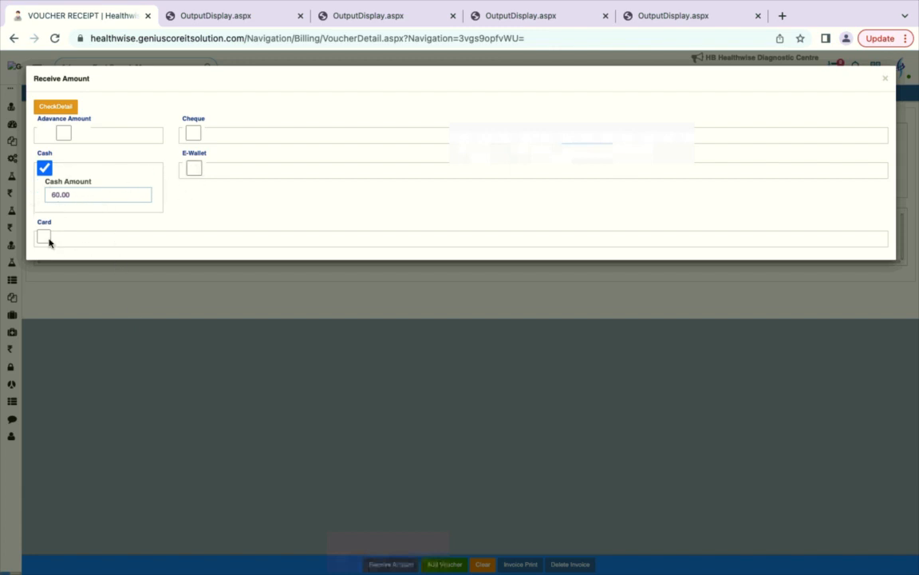
{"action": "left_click", "coordinate": [193, 169]}
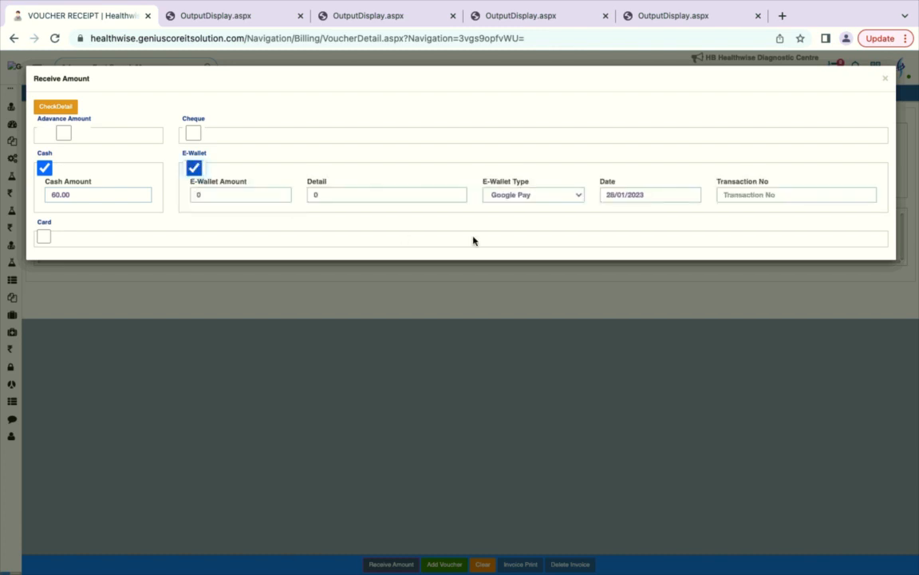
{"action": "left_click", "coordinate": [562, 196]}
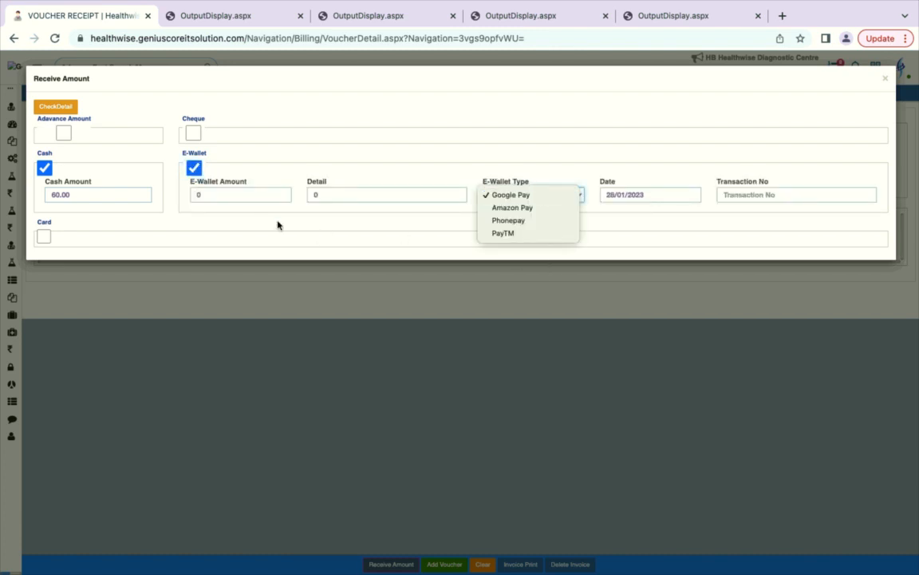
{"action": "left_click", "coordinate": [198, 173]}
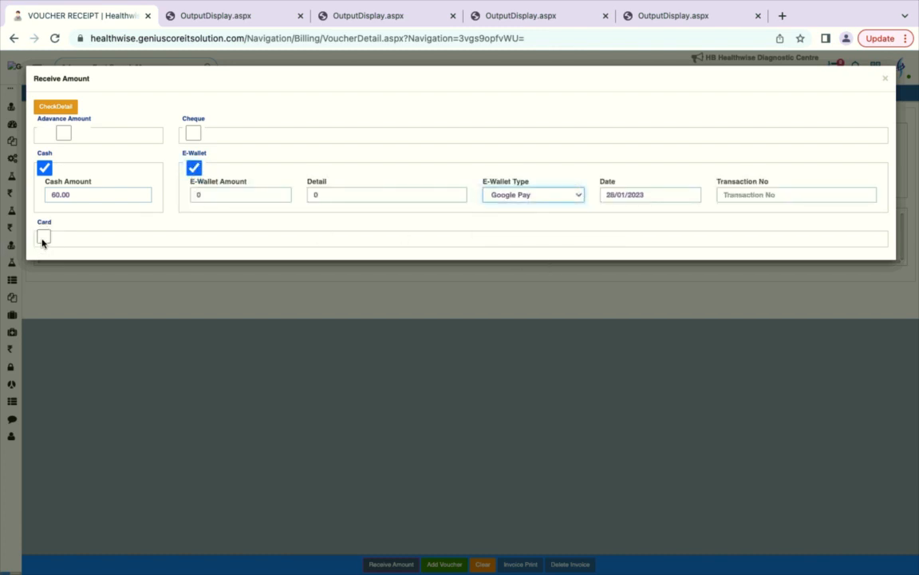
{"action": "left_click", "coordinate": [43, 238]}
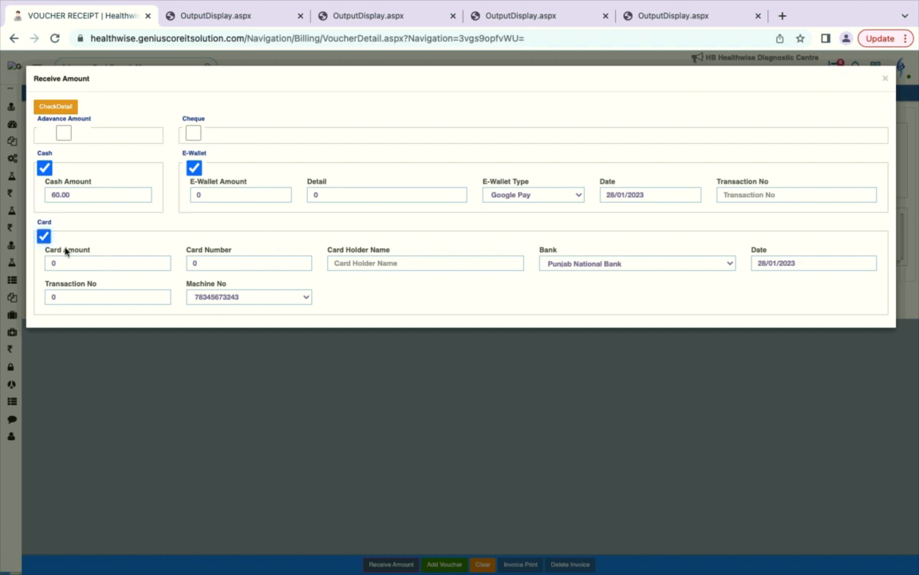
{"action": "left_click", "coordinate": [44, 237]}
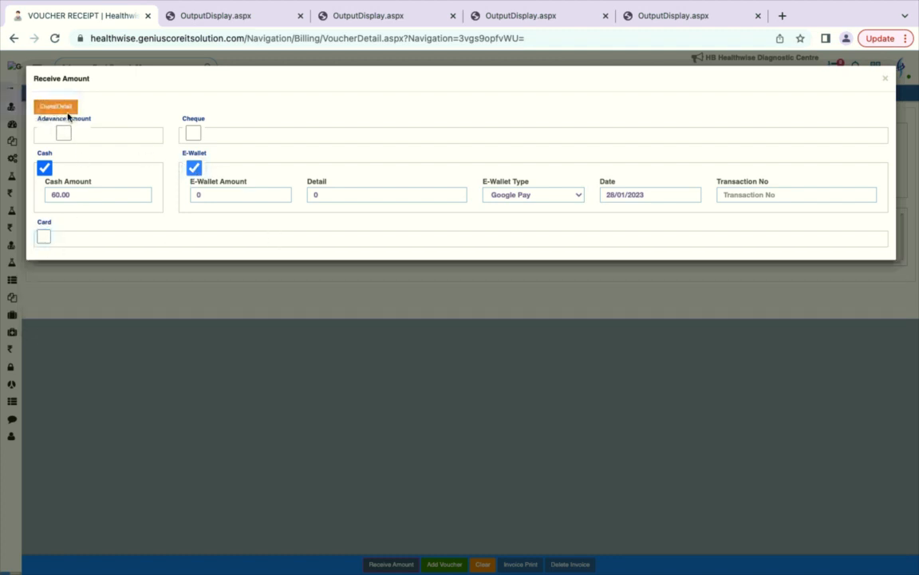
{"action": "left_click", "coordinate": [57, 107]}
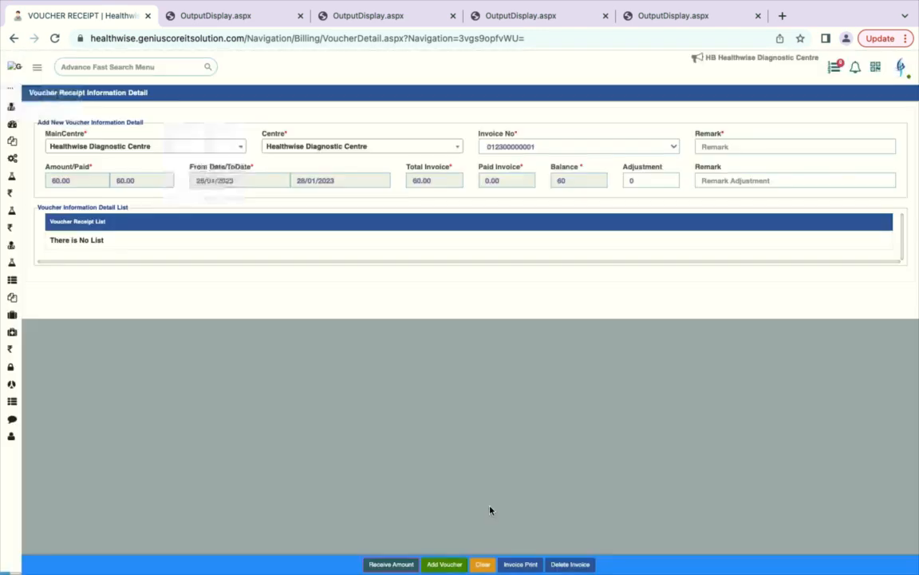
{"action": "left_click", "coordinate": [446, 564]}
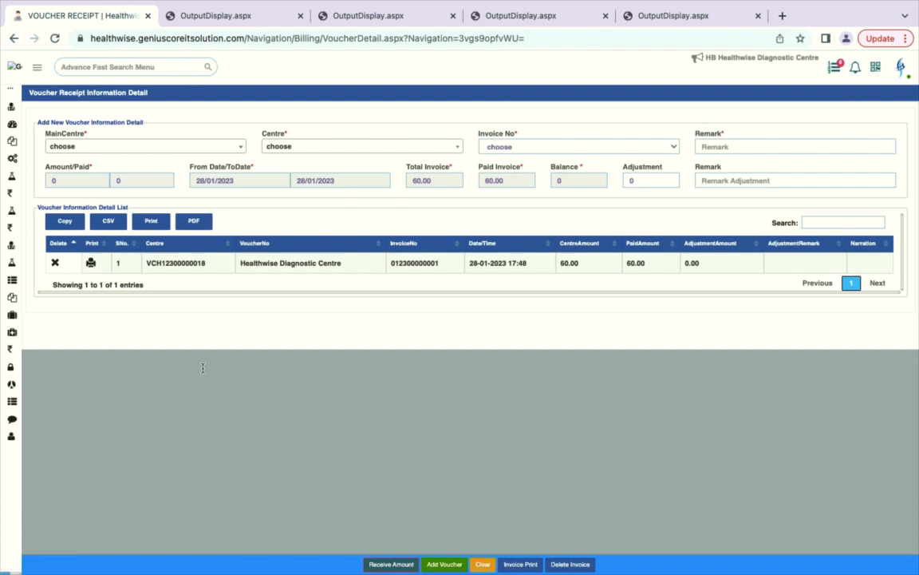
{"action": "mouse_move", "coordinate": [10, 335]}
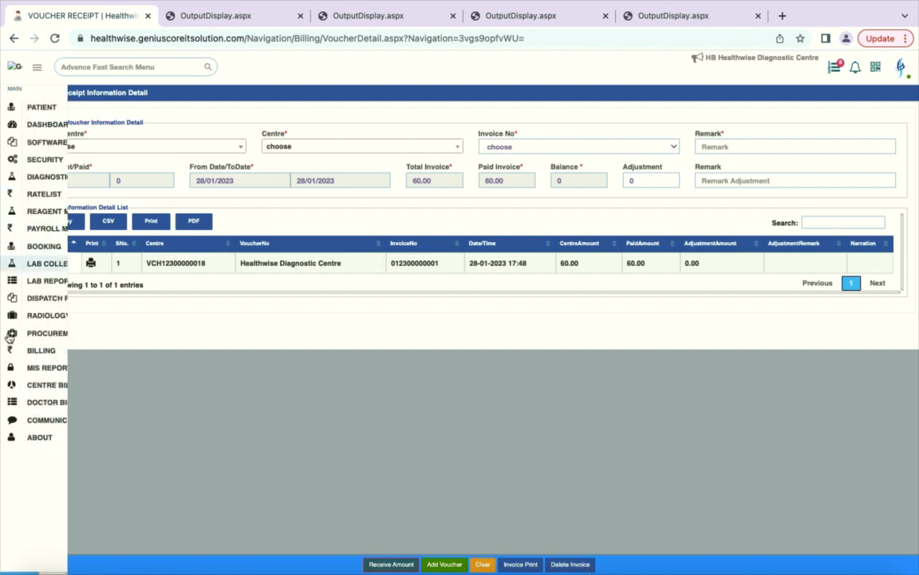
{"action": "left_click", "coordinate": [68, 387]}
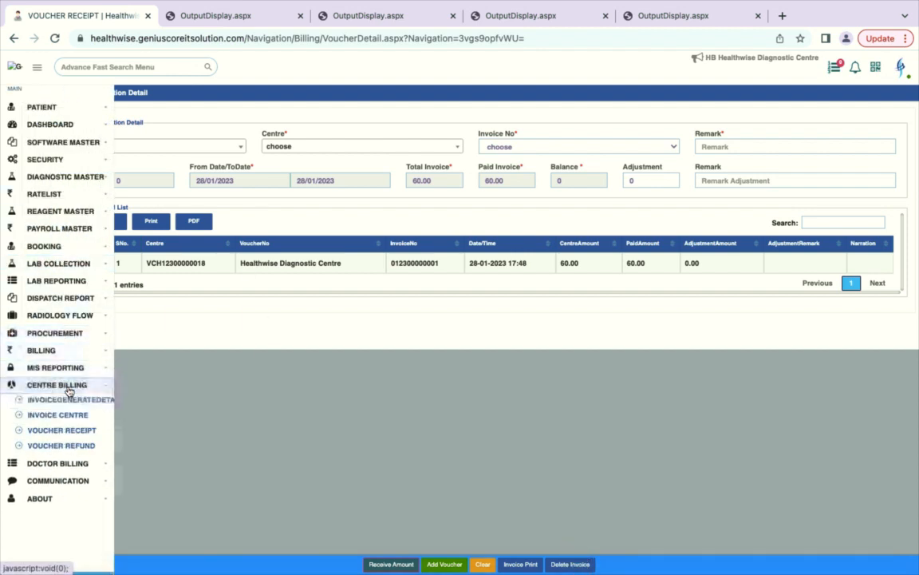
Step: Open Invoice Centre and highlight pending 3690, invoice 60, paid 60 and balance 0
{"action": "left_click", "coordinate": [56, 415]}
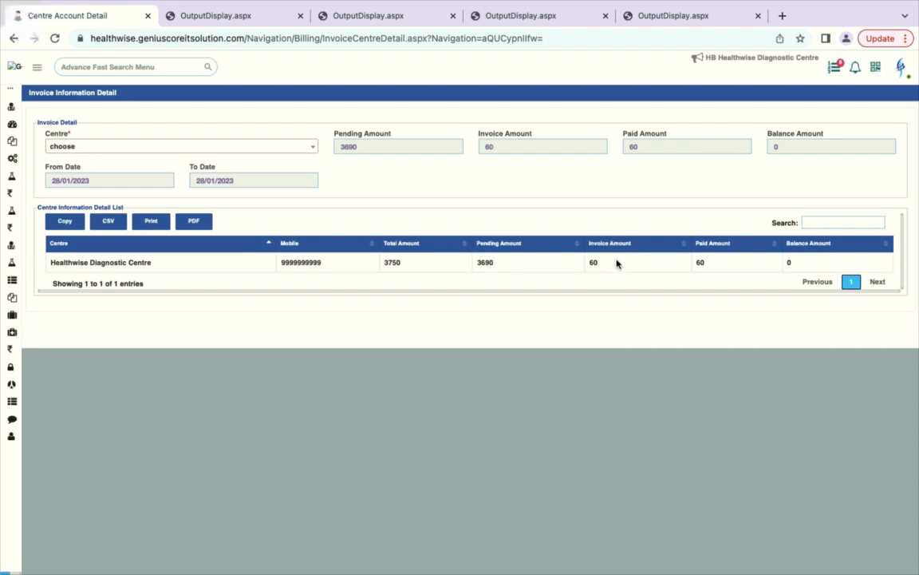
{"action": "left_click_drag", "start_coordinate": [616, 264], "coordinate": [558, 267]}
{"action": "left_click_drag", "start_coordinate": [721, 265], "coordinate": [656, 266]}
{"action": "left_click_drag", "start_coordinate": [801, 262], "coordinate": [763, 264]}
{"action": "left_click_drag", "start_coordinate": [511, 265], "coordinate": [465, 268]}
{"action": "left_click_drag", "start_coordinate": [561, 262], "coordinate": [606, 264]}
{"action": "left_click", "coordinate": [673, 264]}
{"action": "left_click", "coordinate": [812, 265]}
{"action": "mouse_move", "coordinate": [11, 336]}
{"action": "mouse_move", "coordinate": [4, 382]}
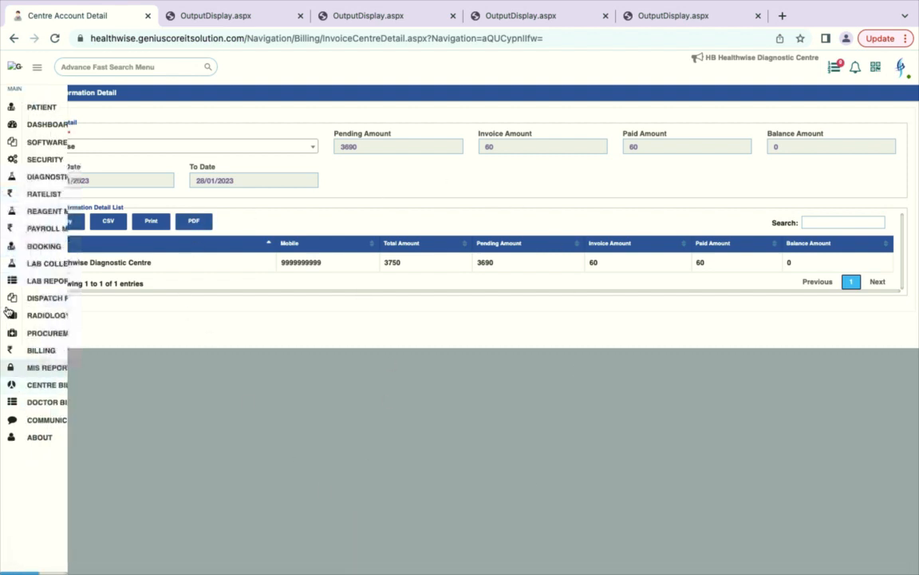
Step: Set MIS Reporting From Date to 01/01/2023 and run the Centre Collection report
{"action": "left_click", "coordinate": [50, 386]}
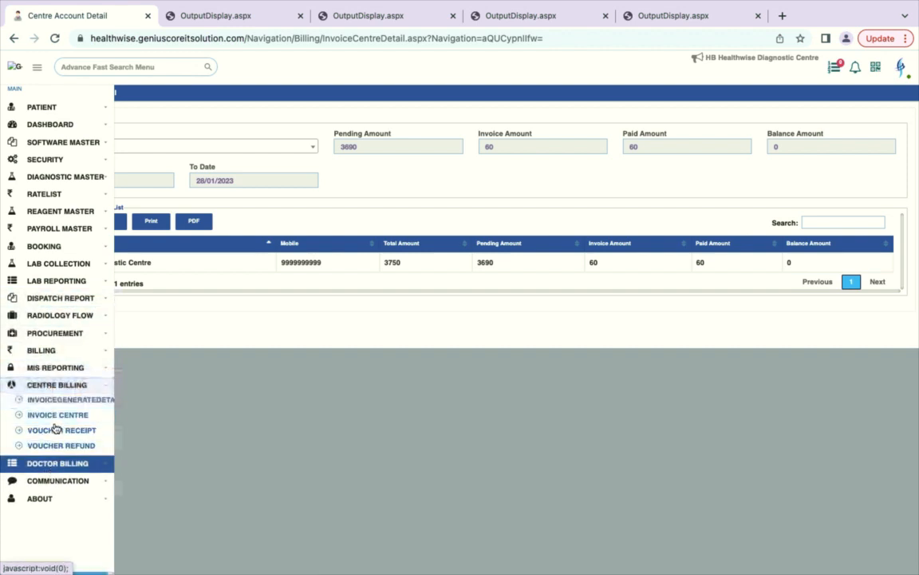
{"action": "left_click", "coordinate": [65, 373]}
{"action": "left_click", "coordinate": [57, 382]}
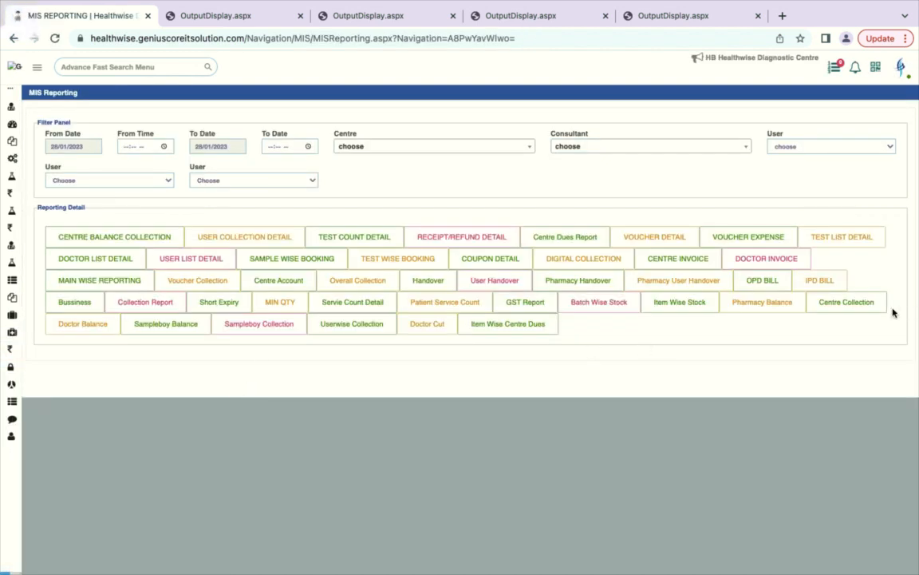
{"action": "left_click", "coordinate": [79, 147]}
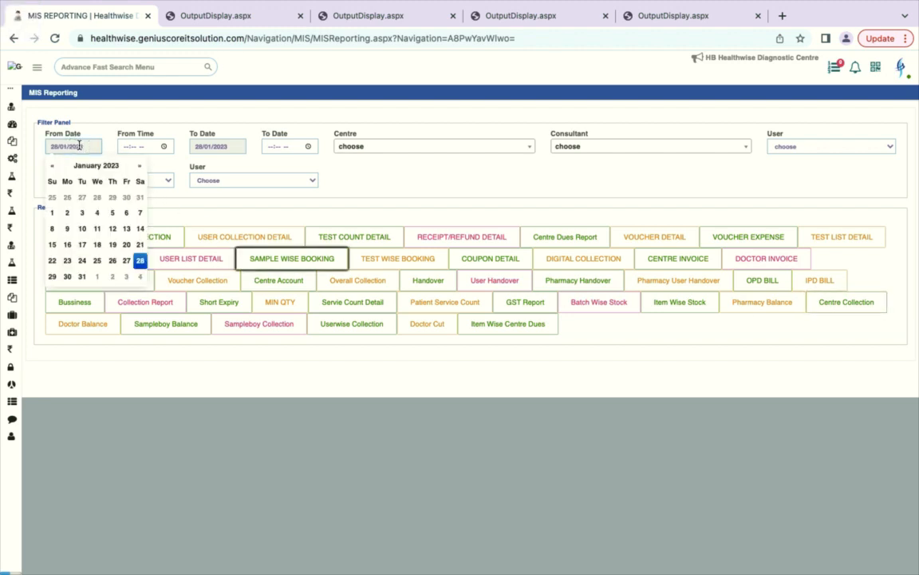
{"action": "left_click", "coordinate": [52, 212]}
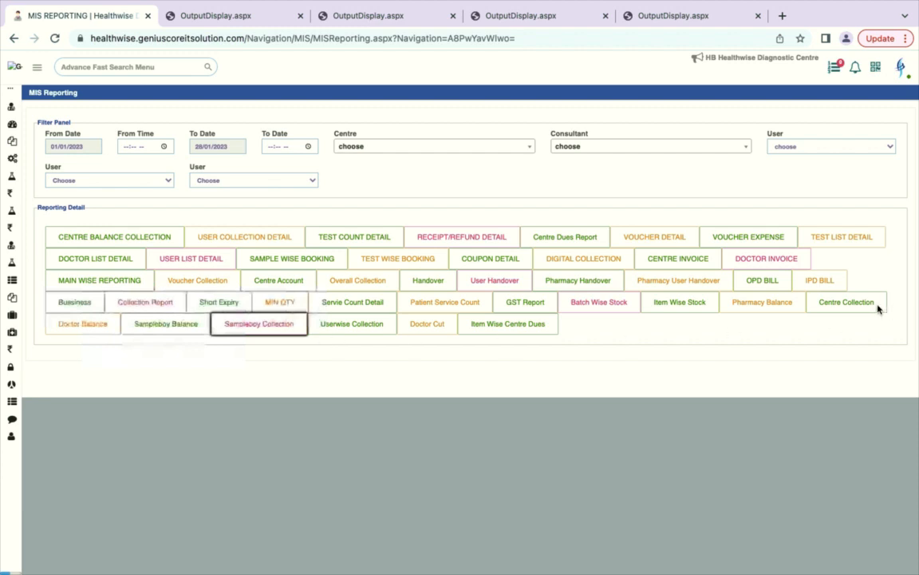
{"action": "left_click", "coordinate": [837, 310]}
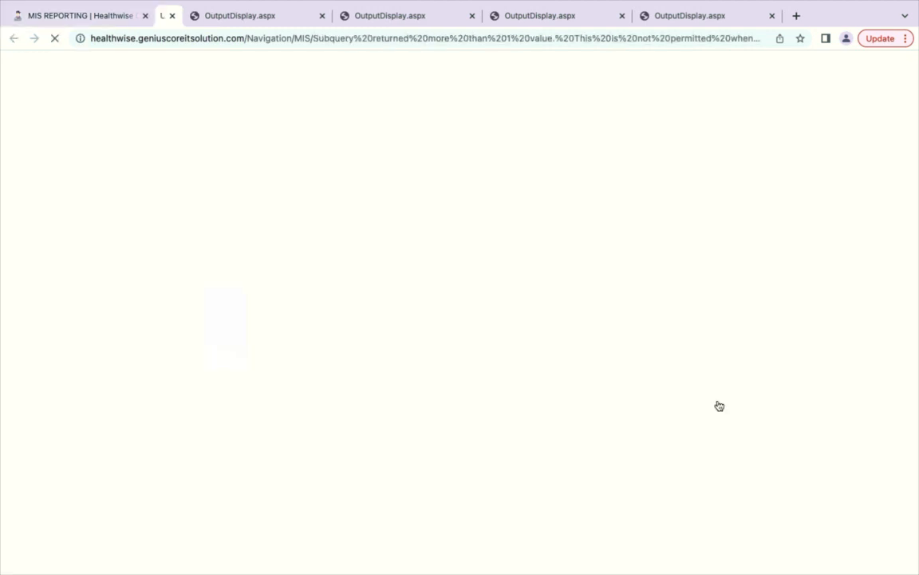
Step: Open the 3-page Centre Invoice report PDF for Healthwise Diagnostic Centre
{"action": "left_click", "coordinate": [73, 16]}
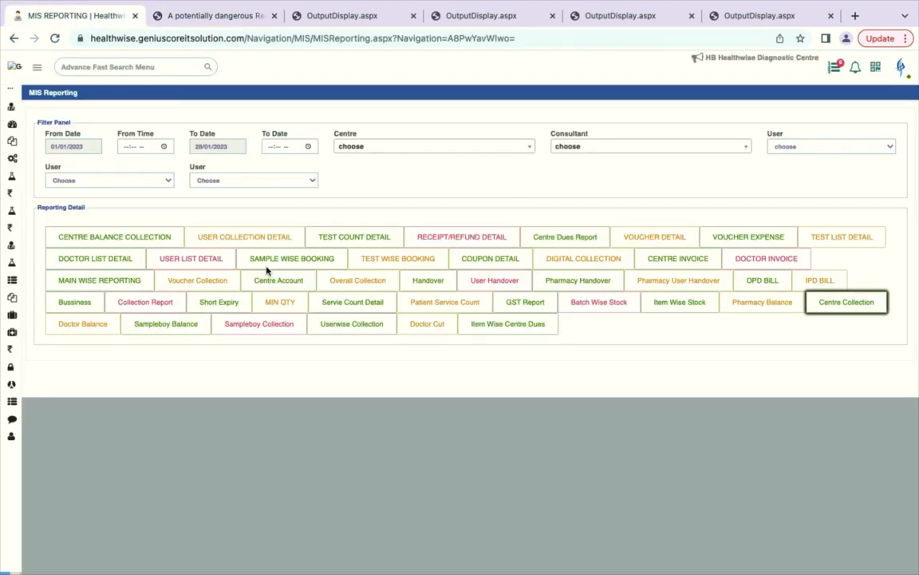
{"action": "left_click", "coordinate": [172, 323]}
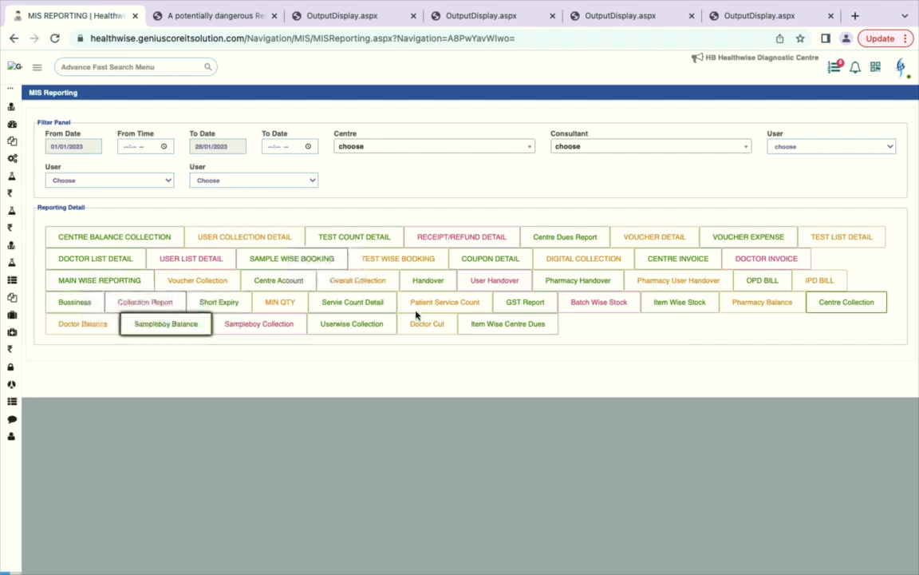
{"action": "left_click", "coordinate": [424, 328]}
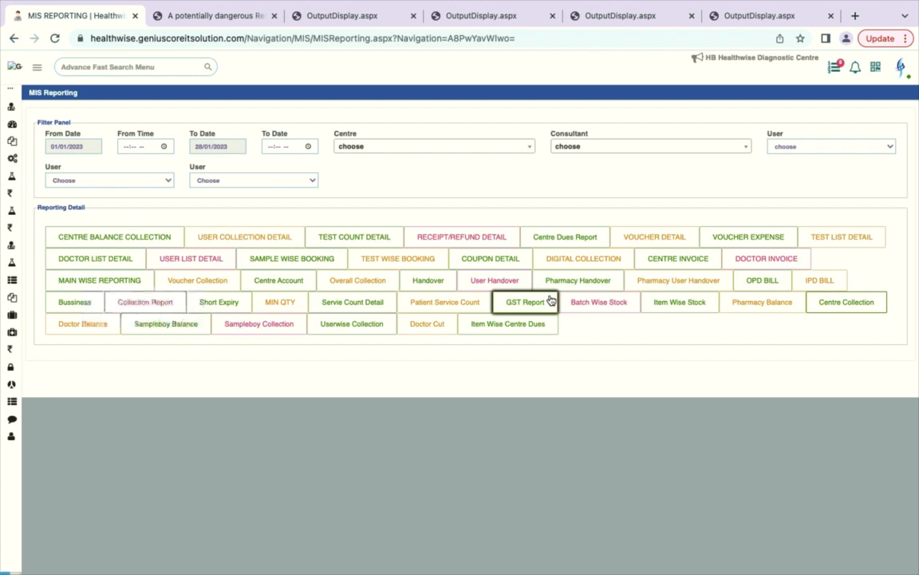
{"action": "left_click", "coordinate": [668, 261]}
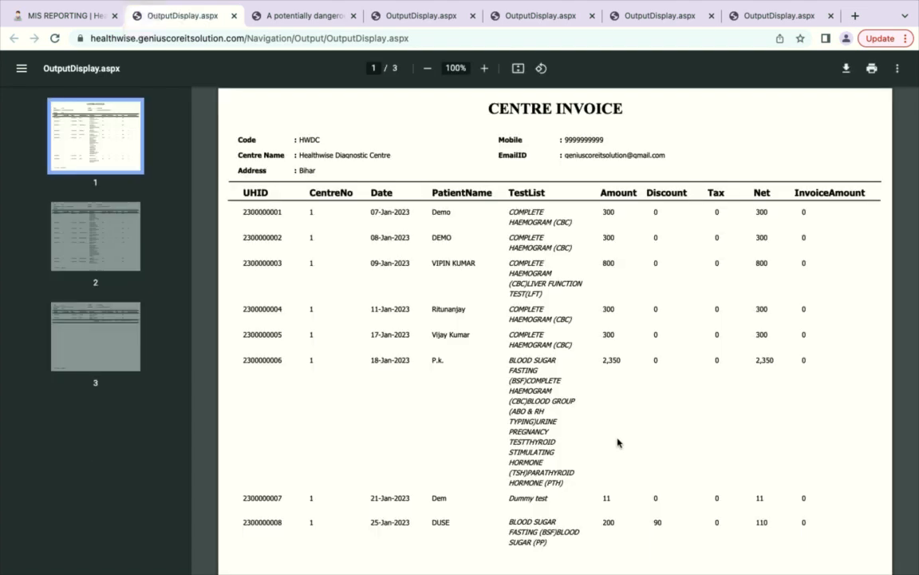
{"action": "scroll", "coordinate": [616, 443], "scroll_direction": "down", "scroll_amount": 5}
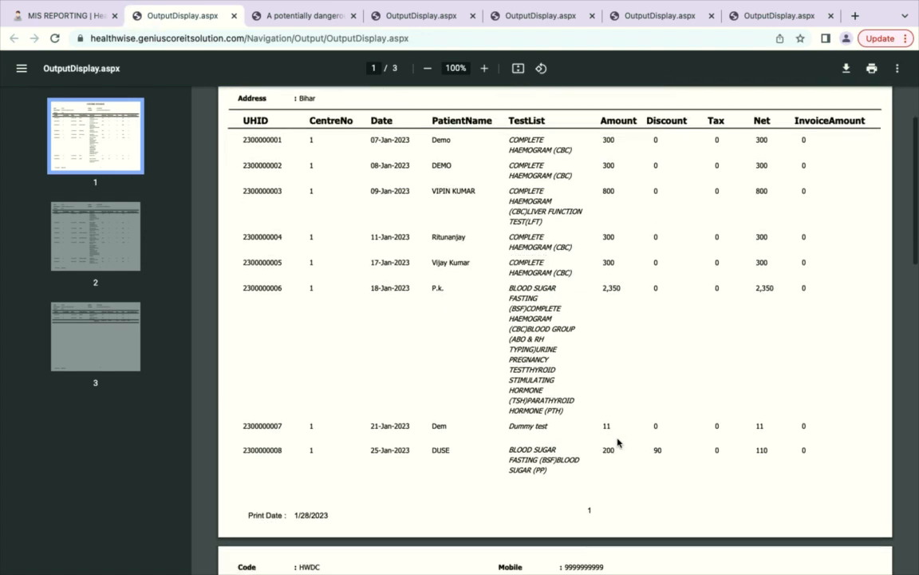
{"action": "scroll", "coordinate": [617, 442], "scroll_direction": "down", "scroll_amount": 12}
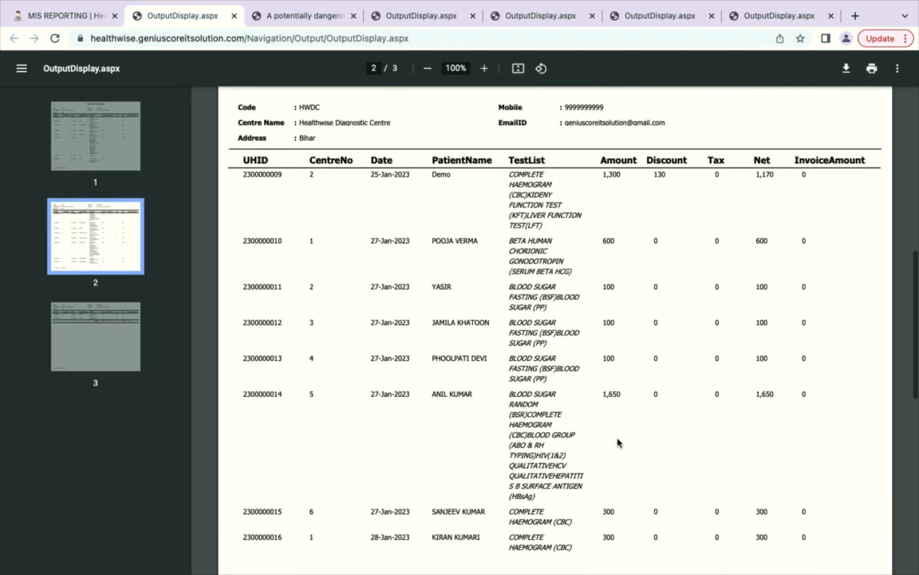
{"action": "scroll", "coordinate": [617, 442], "scroll_direction": "down", "scroll_amount": 7}
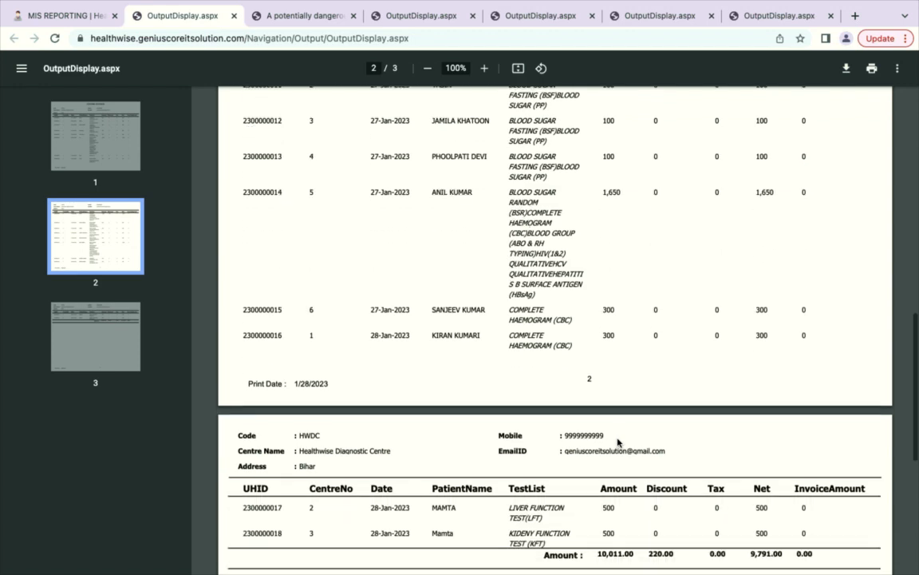
{"action": "scroll", "coordinate": [617, 442], "scroll_direction": "up", "scroll_amount": 5}
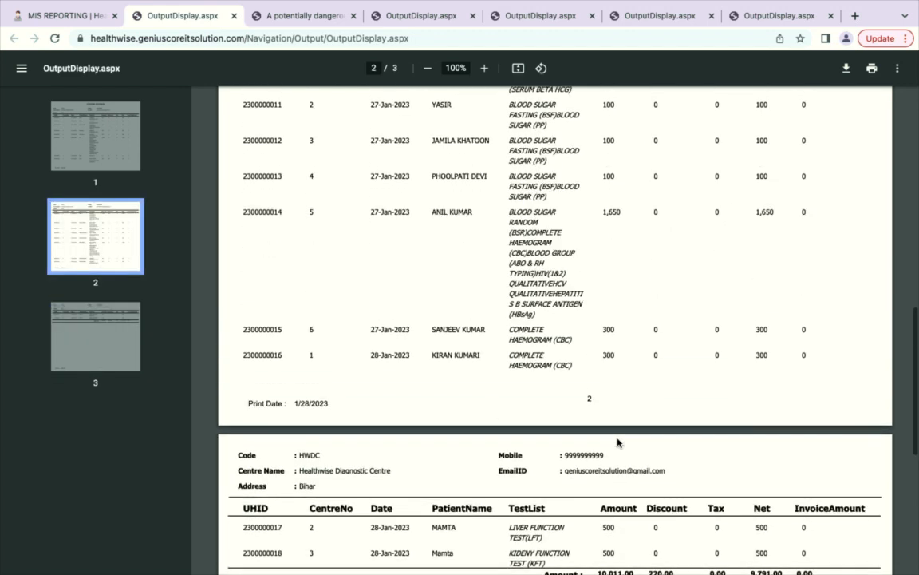
{"action": "scroll", "coordinate": [617, 442], "scroll_direction": "up", "scroll_amount": 6}
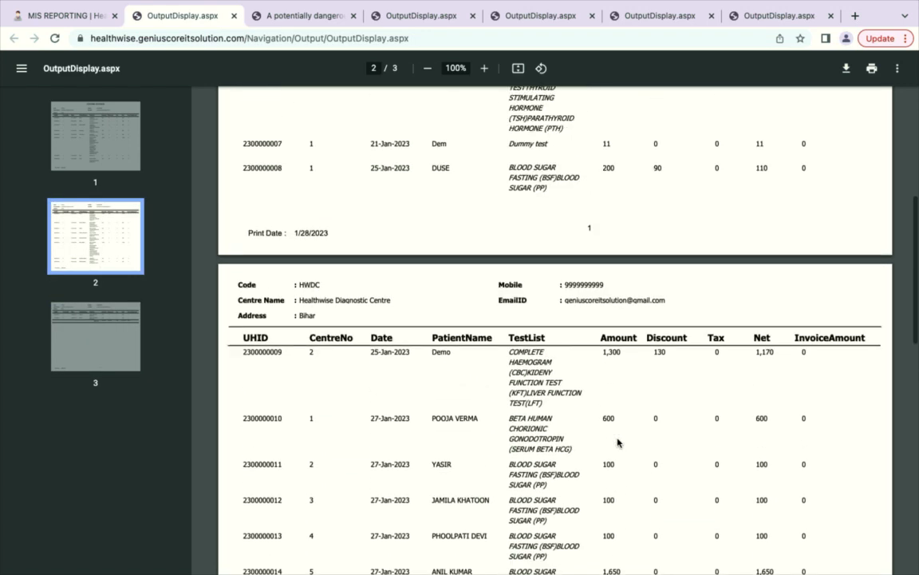
{"action": "scroll", "coordinate": [622, 445], "scroll_direction": "up", "scroll_amount": 1}
{"action": "mouse_move", "coordinate": [638, 4]}
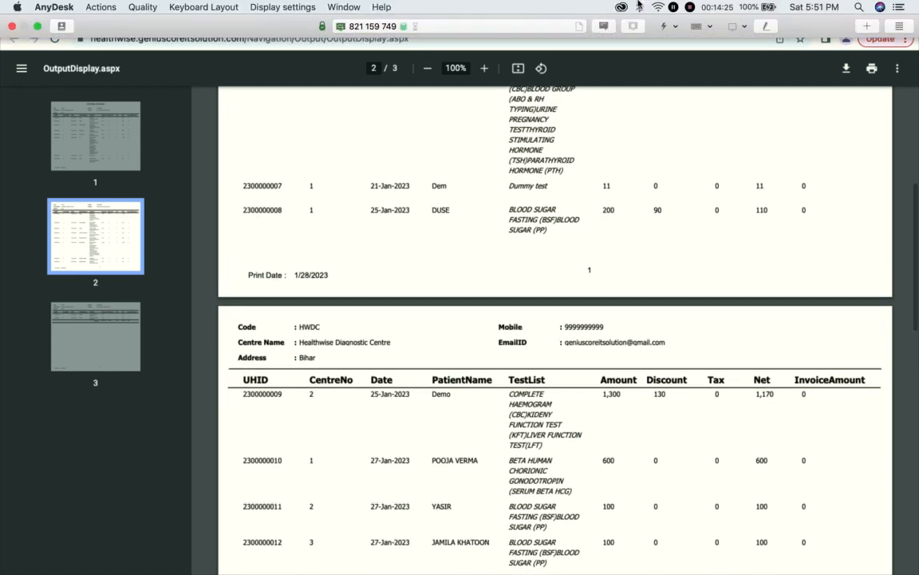